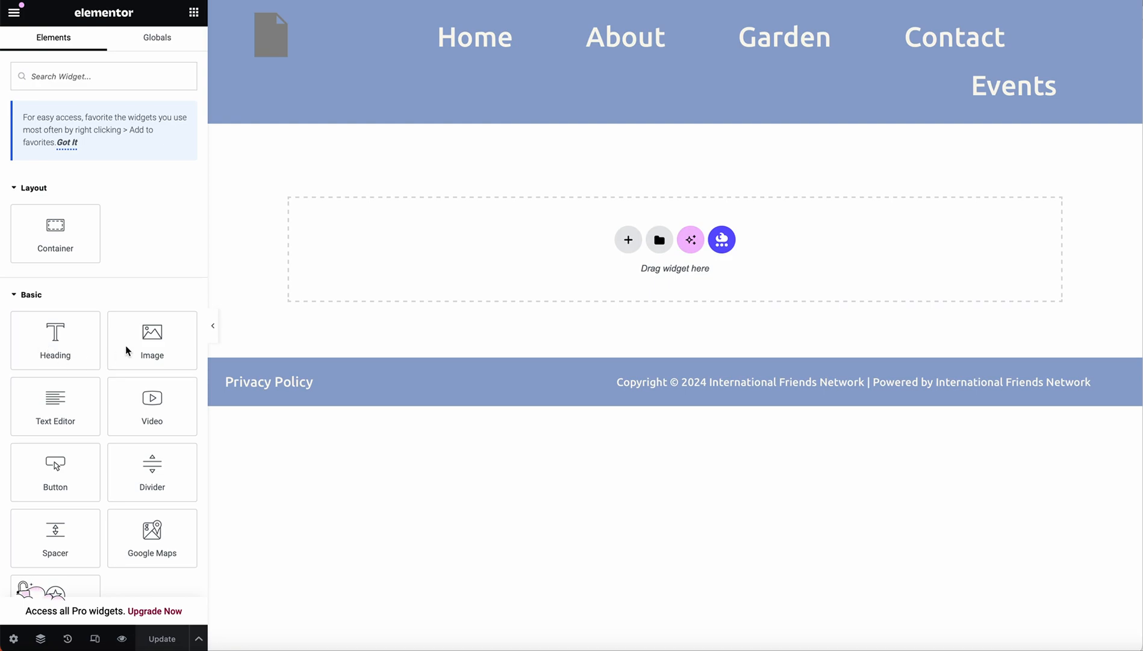
# Look through the Basic and Pro widget categories, and collapse the Pro category.
pyautogui.scroll(-1, 91, 406)
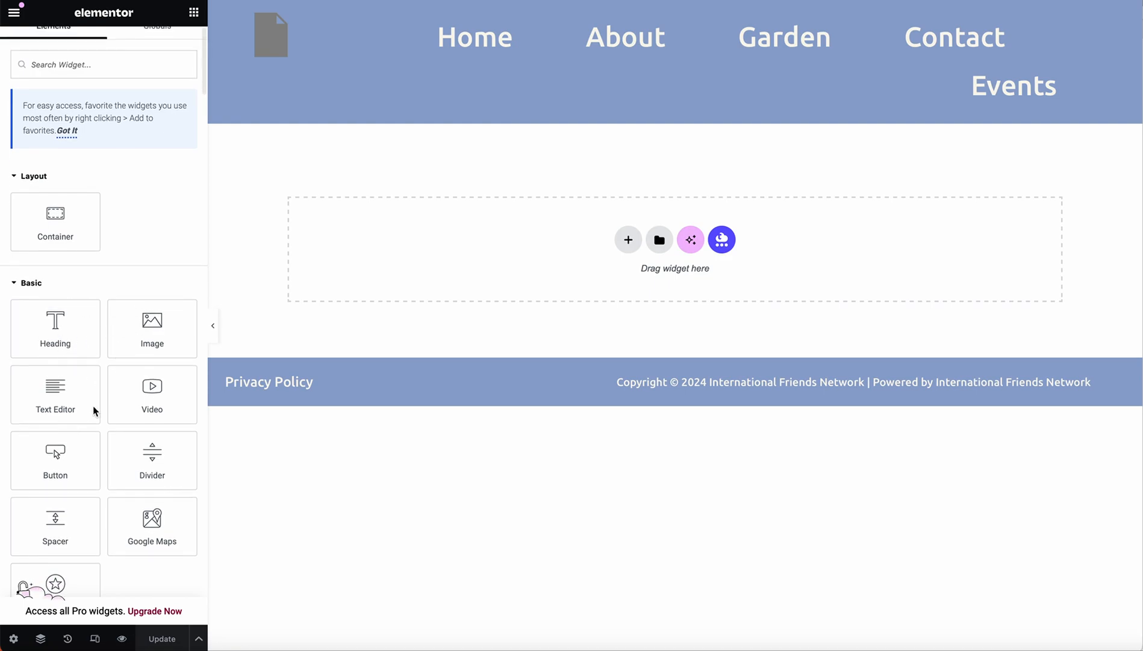
pyautogui.scroll(-3, 140, 410)
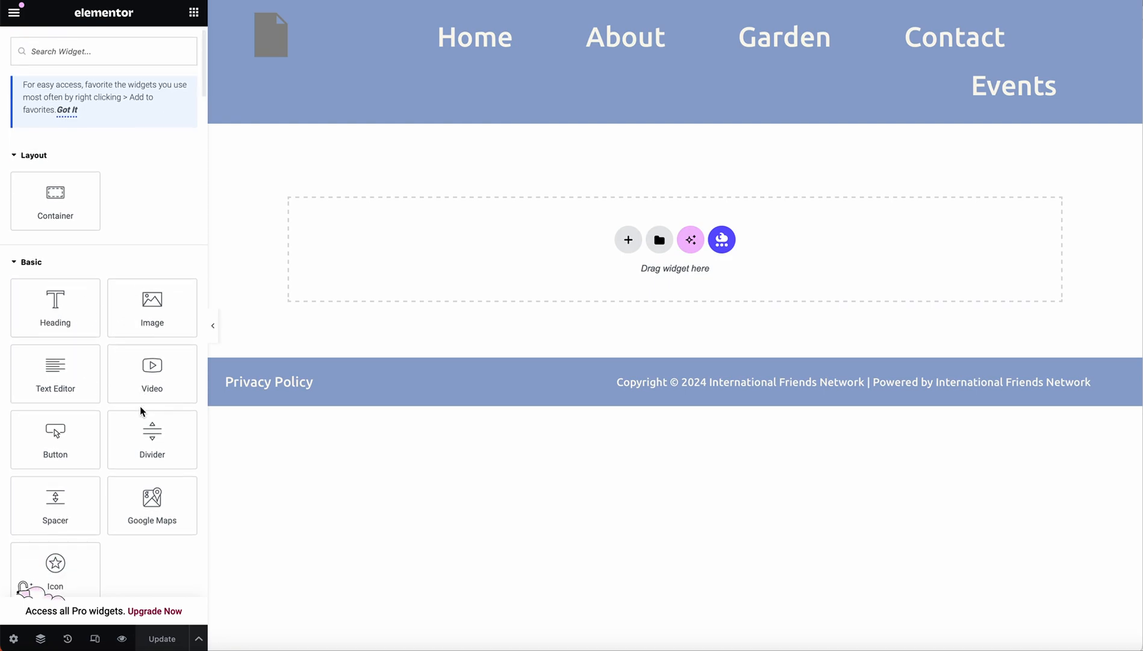
pyautogui.scroll(-5, 141, 409)
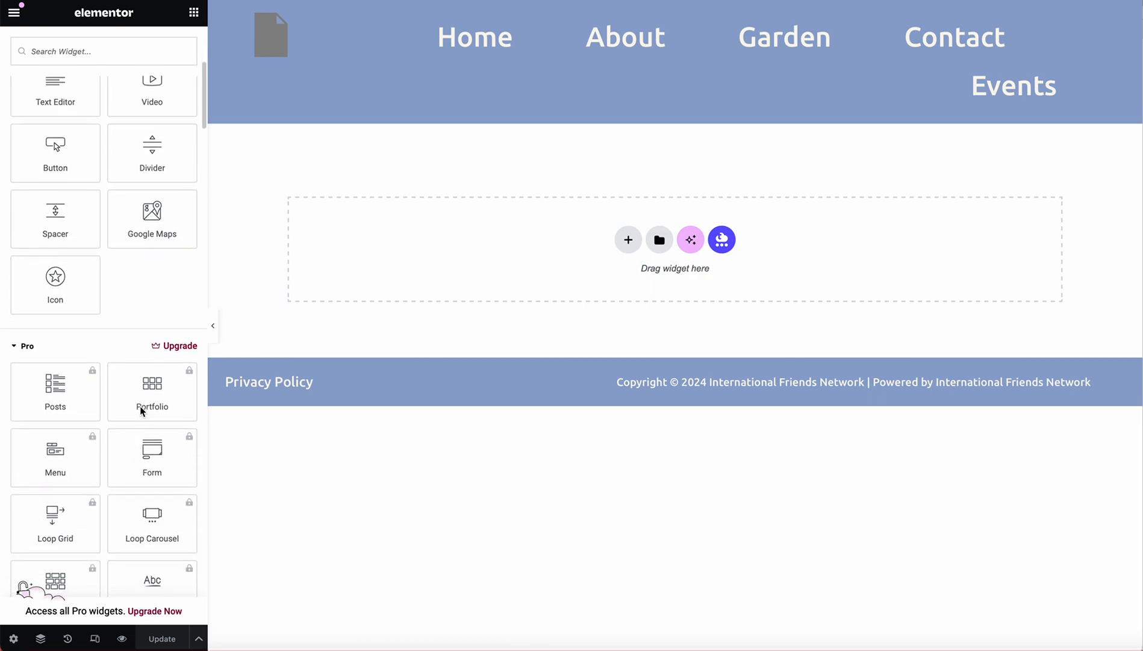
pyautogui.scroll(-1, 140, 406)
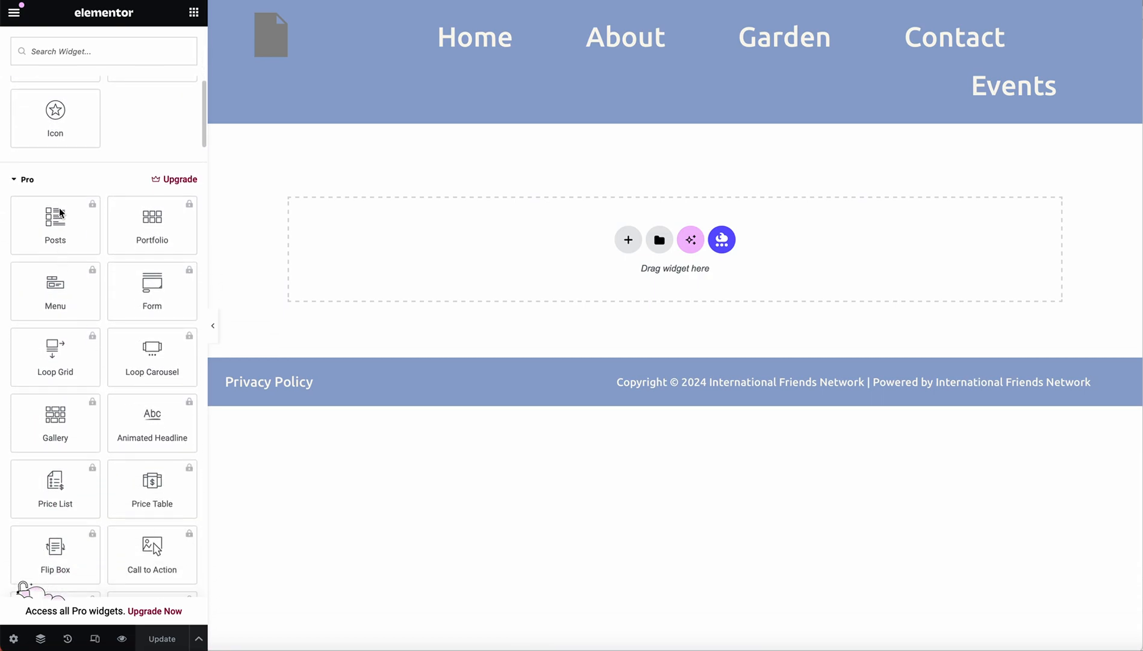
pyautogui.scroll(-5, 68, 310)
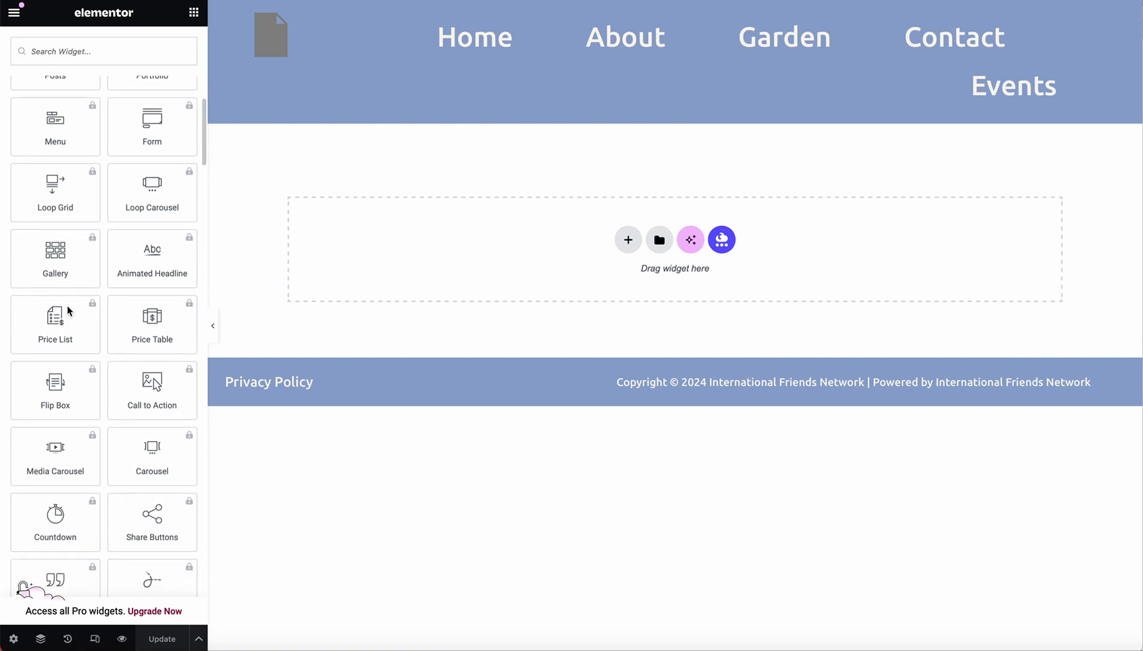
pyautogui.scroll(5, 68, 310)
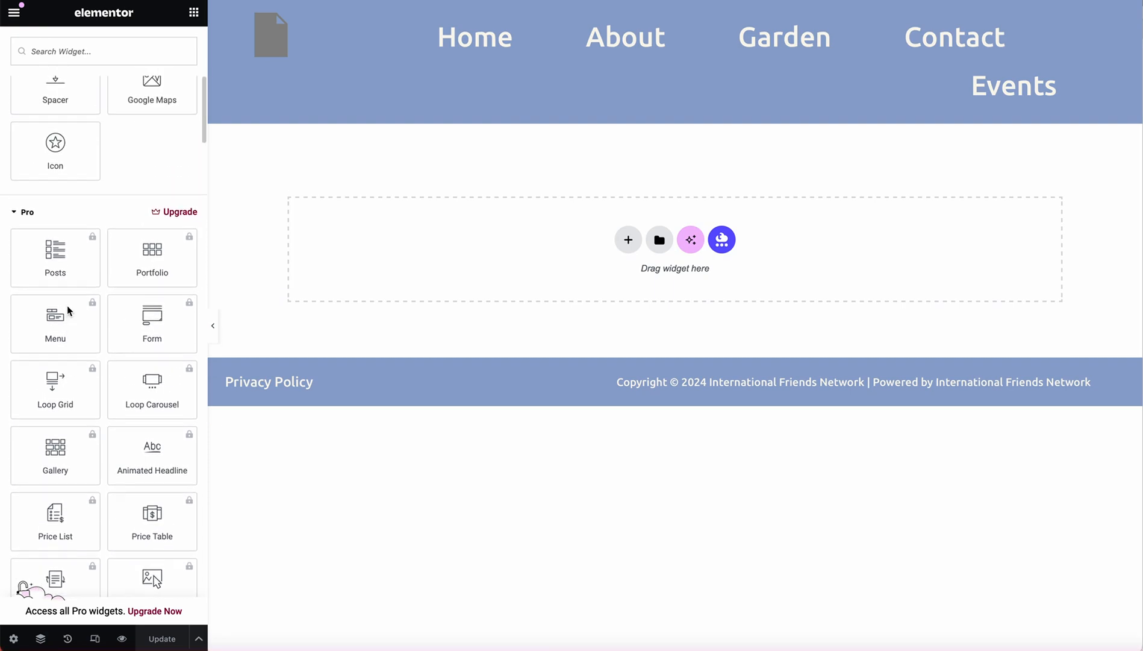
pyautogui.click(13, 214)
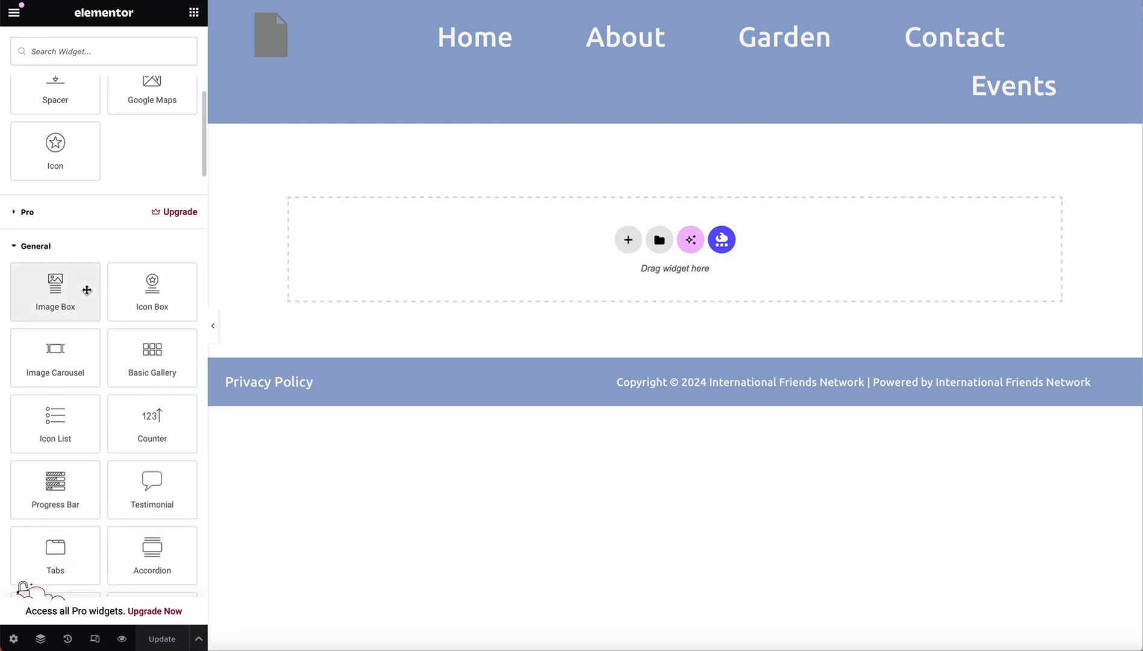
# Examine the widgets available under General, Essential Addons and Elementor Header & Footer Builder.
pyautogui.scroll(-2, 90, 265)
pyautogui.scroll(-1, 94, 248)
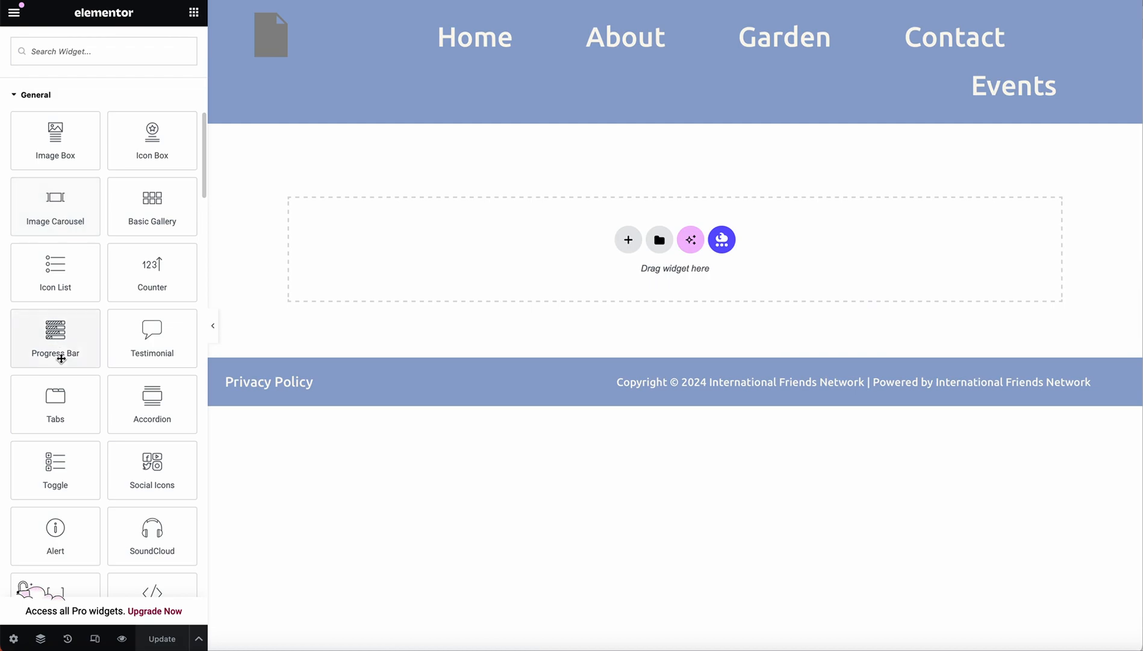
pyautogui.scroll(-7, 61, 359)
pyautogui.scroll(-6, 61, 360)
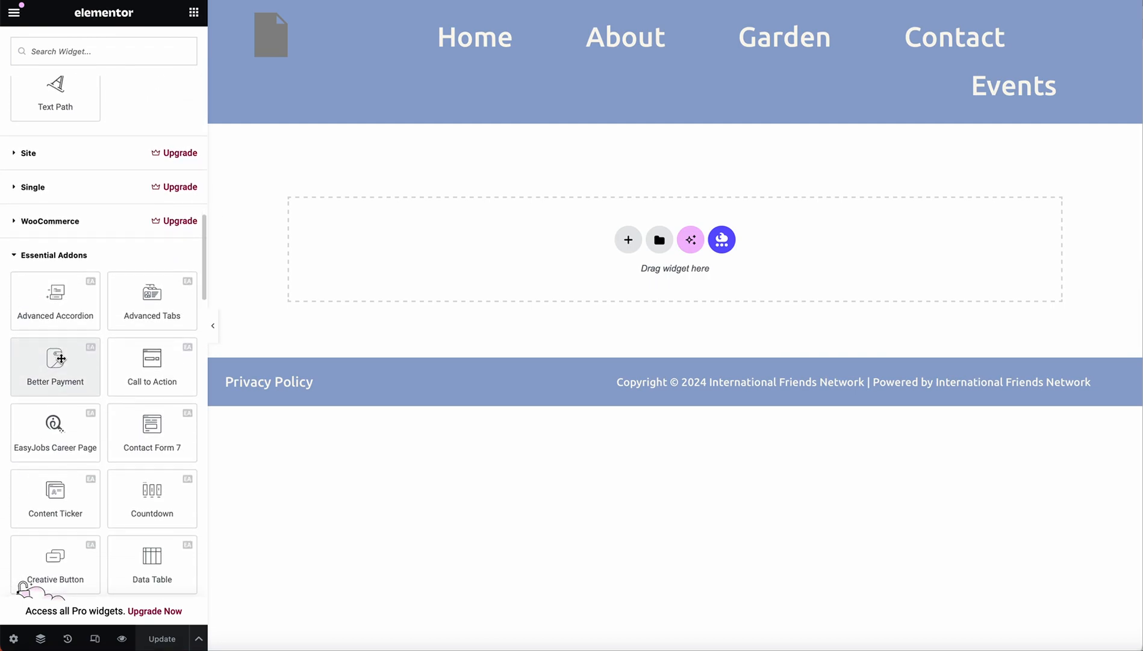
pyautogui.scroll(8, 61, 359)
pyautogui.scroll(-3, 61, 359)
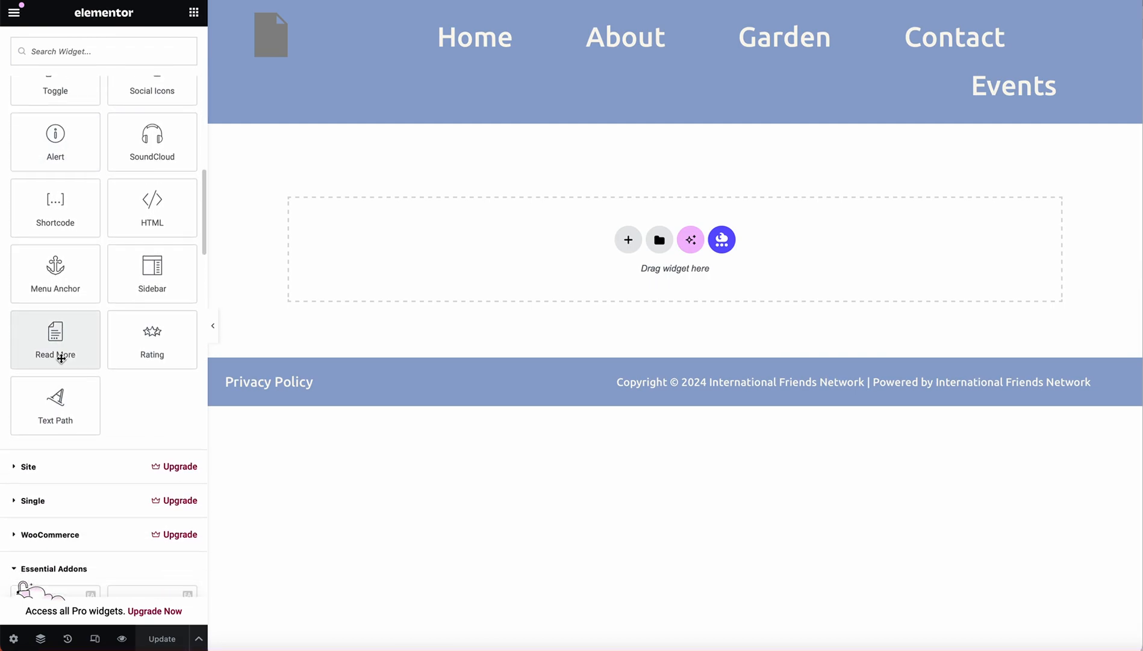
pyautogui.scroll(-1, 61, 358)
pyautogui.scroll(-3, 61, 358)
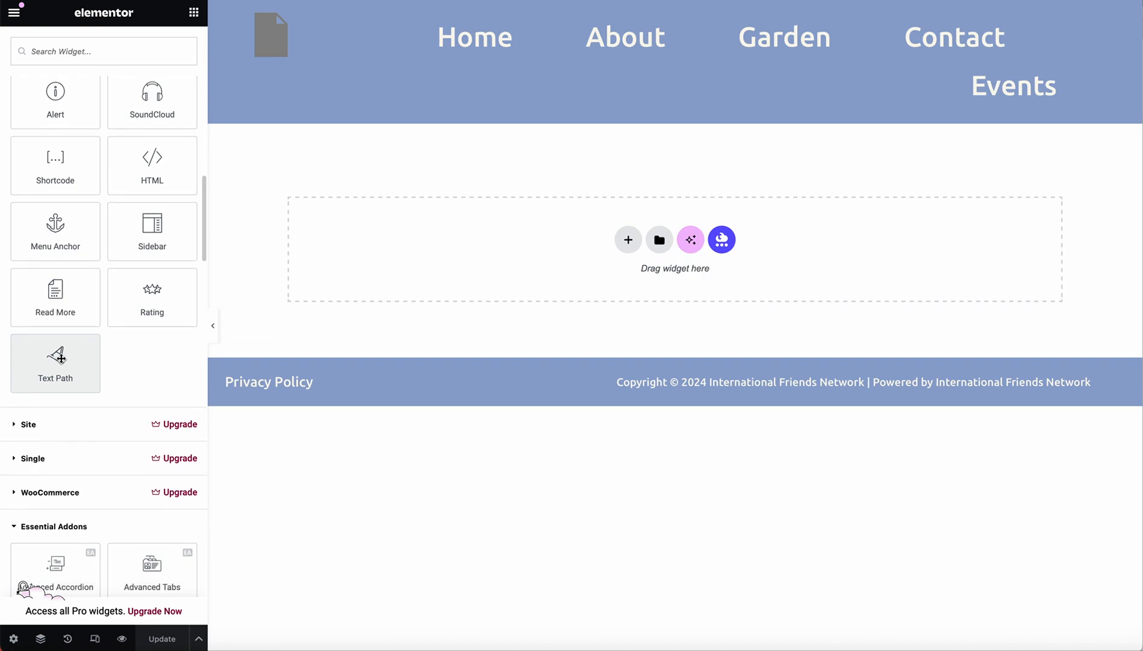
pyautogui.scroll(-20, 43, 411)
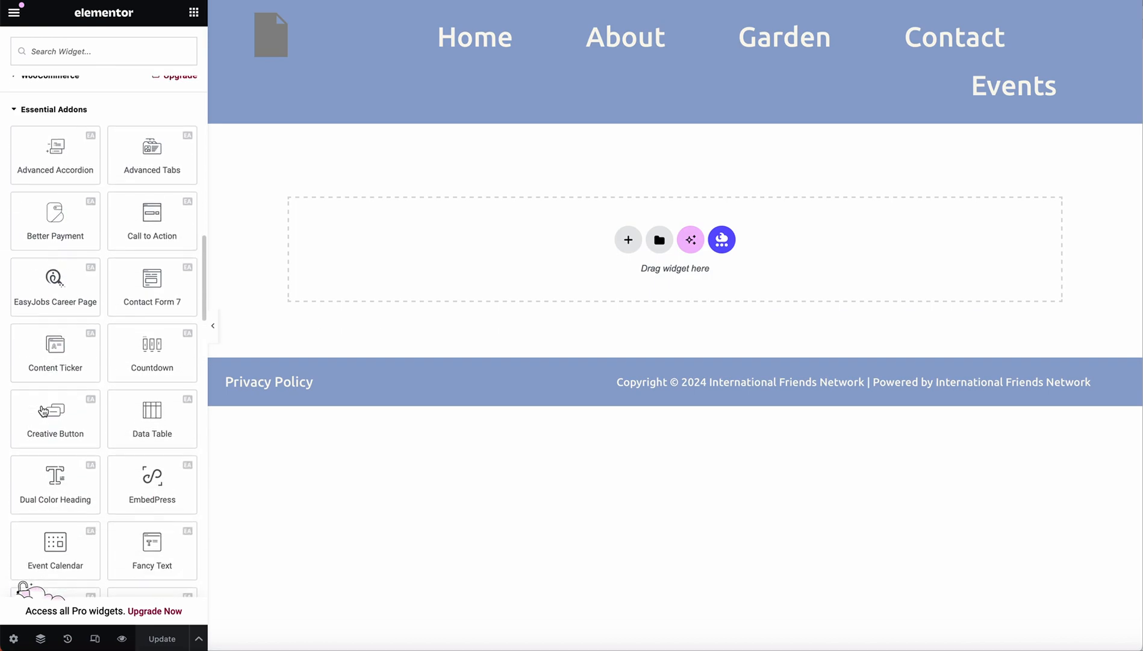
pyautogui.scroll(-20, 44, 398)
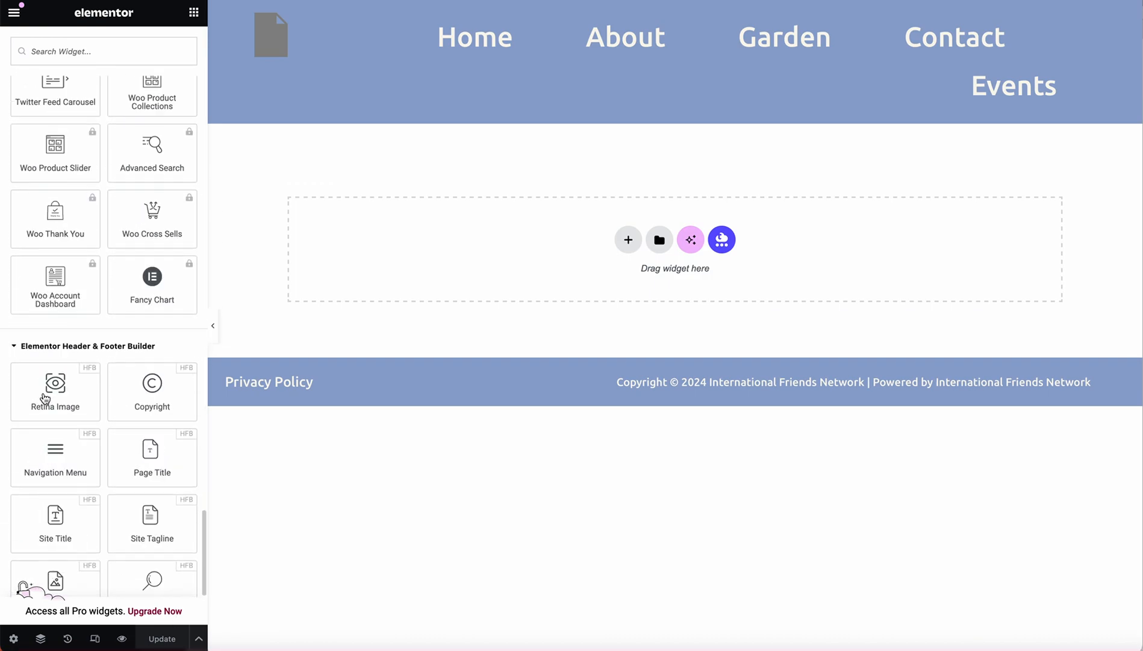
pyautogui.scroll(2, 44, 397)
pyautogui.scroll(2, 44, 398)
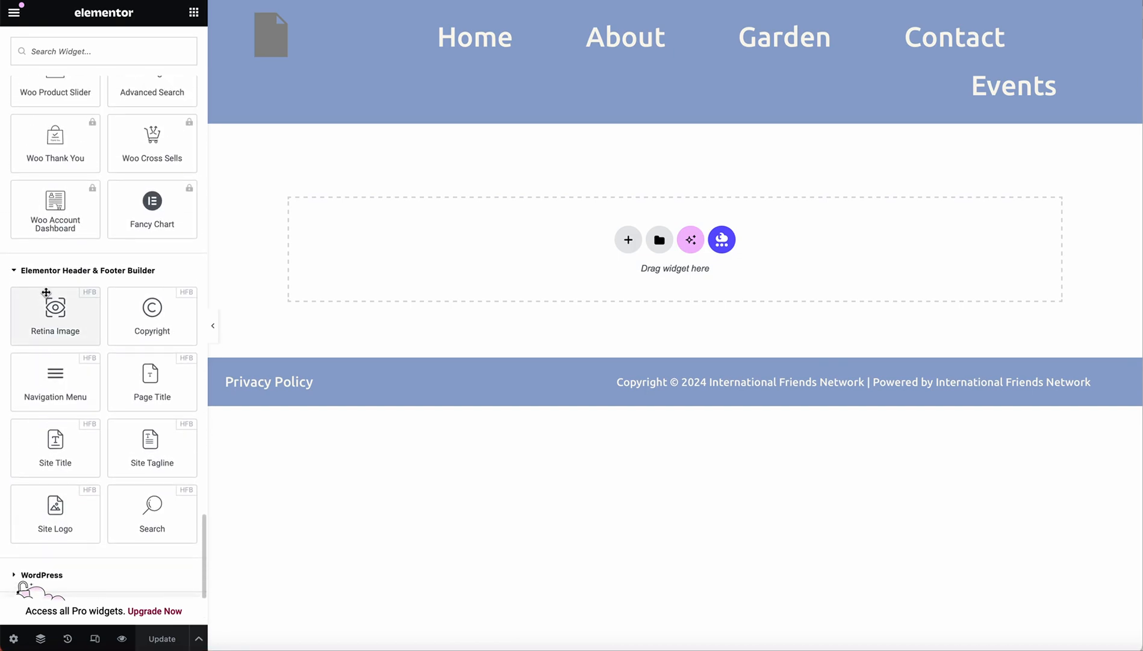
pyautogui.scroll(20, 133, 272)
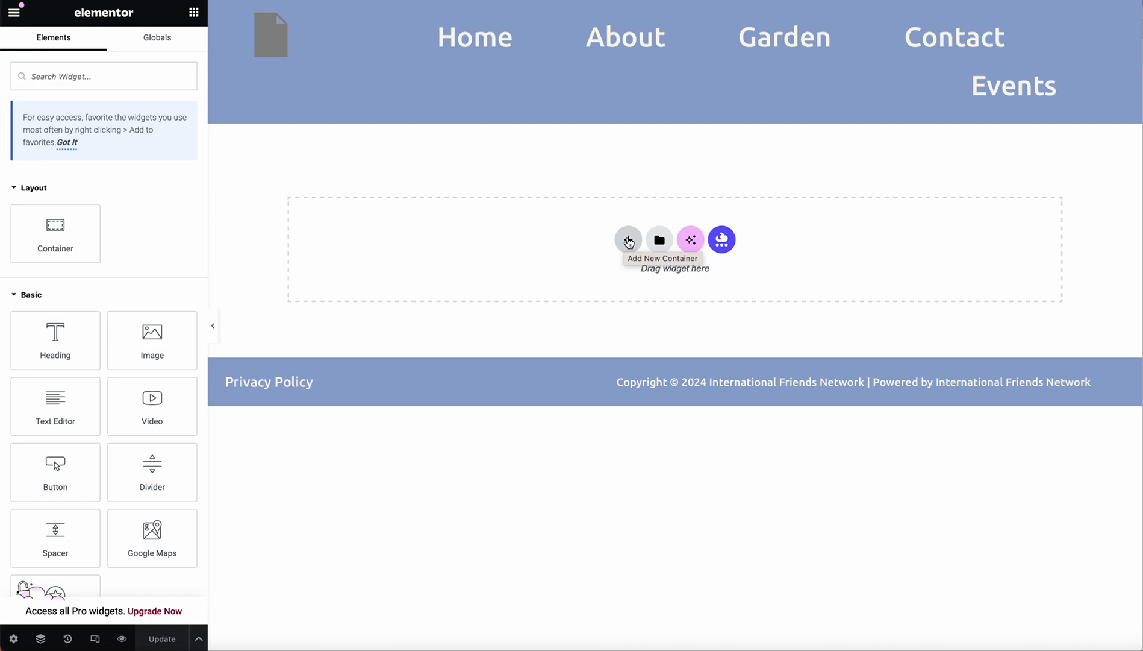
# Add a new container with the Direction Column structure and place an Image widget inside it.
pyautogui.click(628, 242)
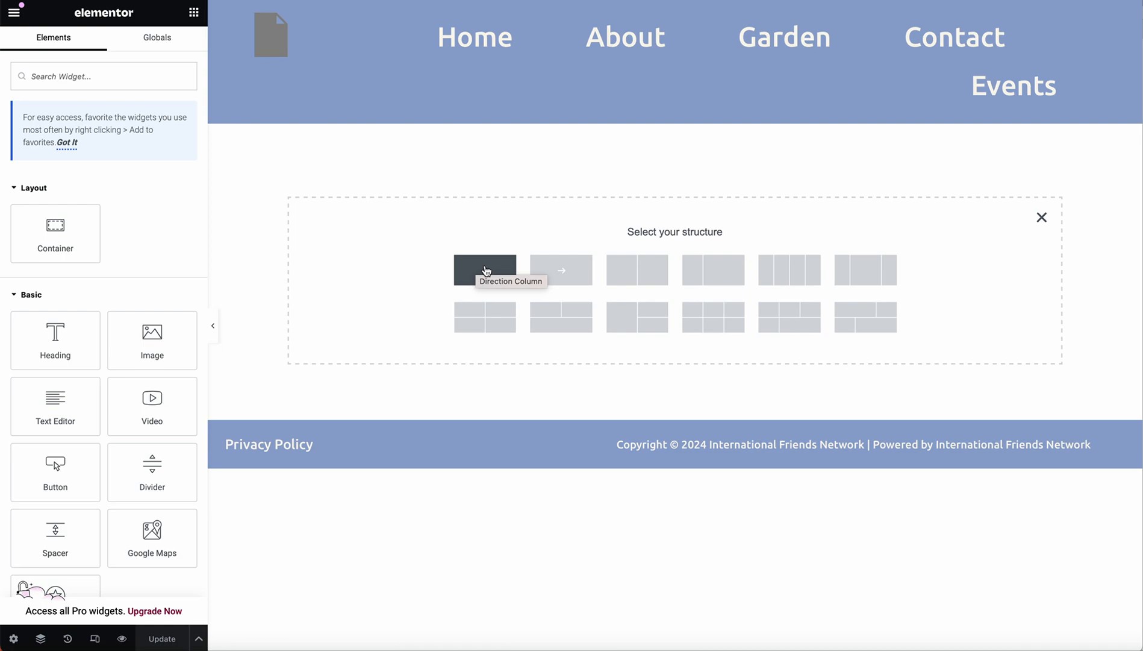
pyautogui.click(487, 269)
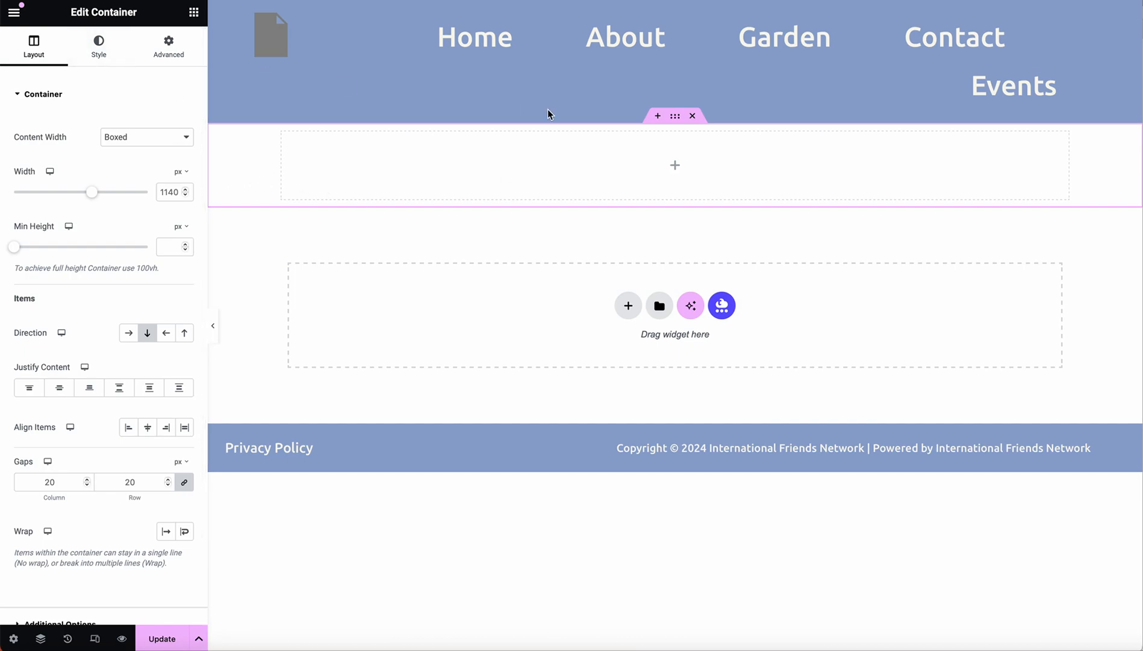
pyautogui.click(675, 168)
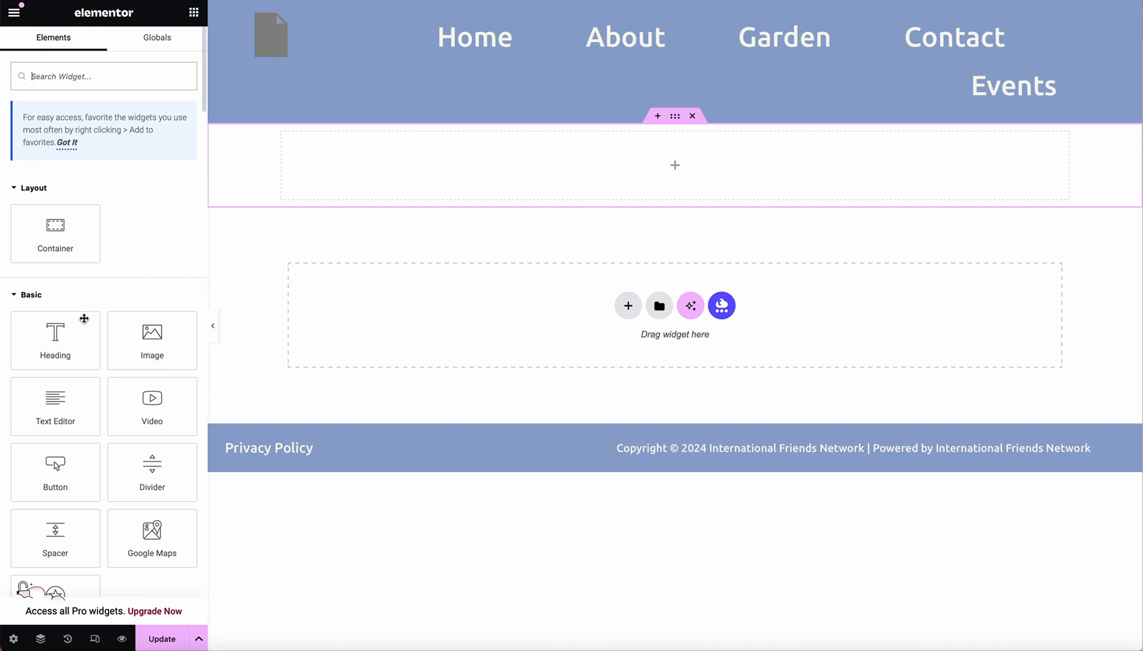
pyautogui.moveTo(151, 339); pyautogui.dragTo(669, 171)
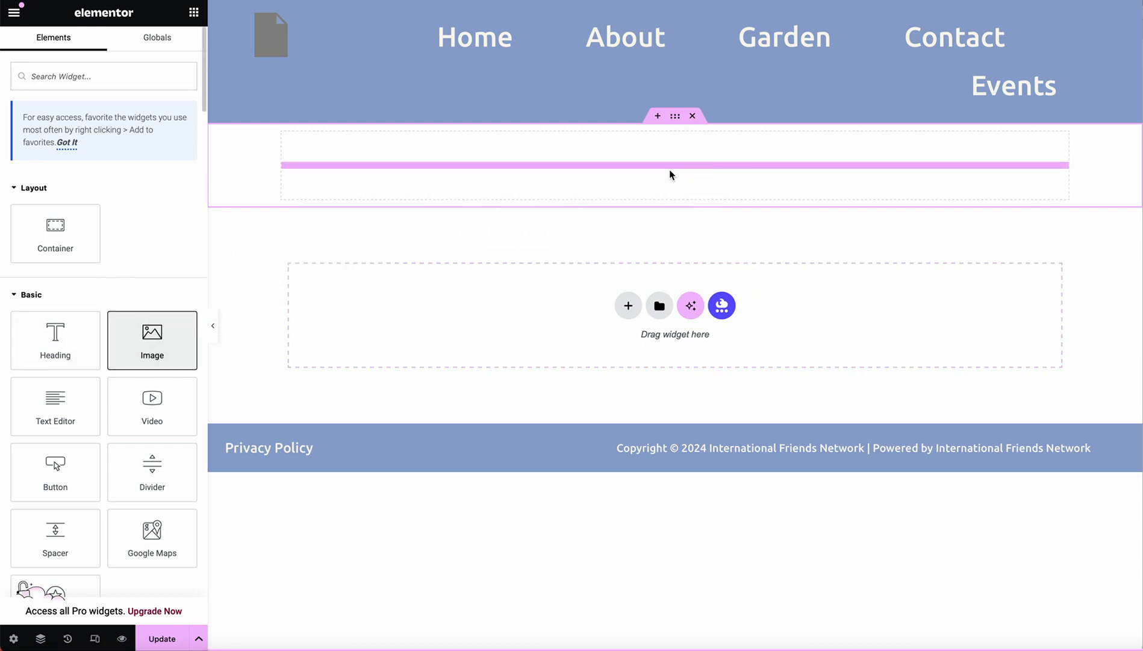
# Fill the Image widget with summit-marketing-mountain-banner.png from the media library.
pyautogui.moveTo(87, 173)
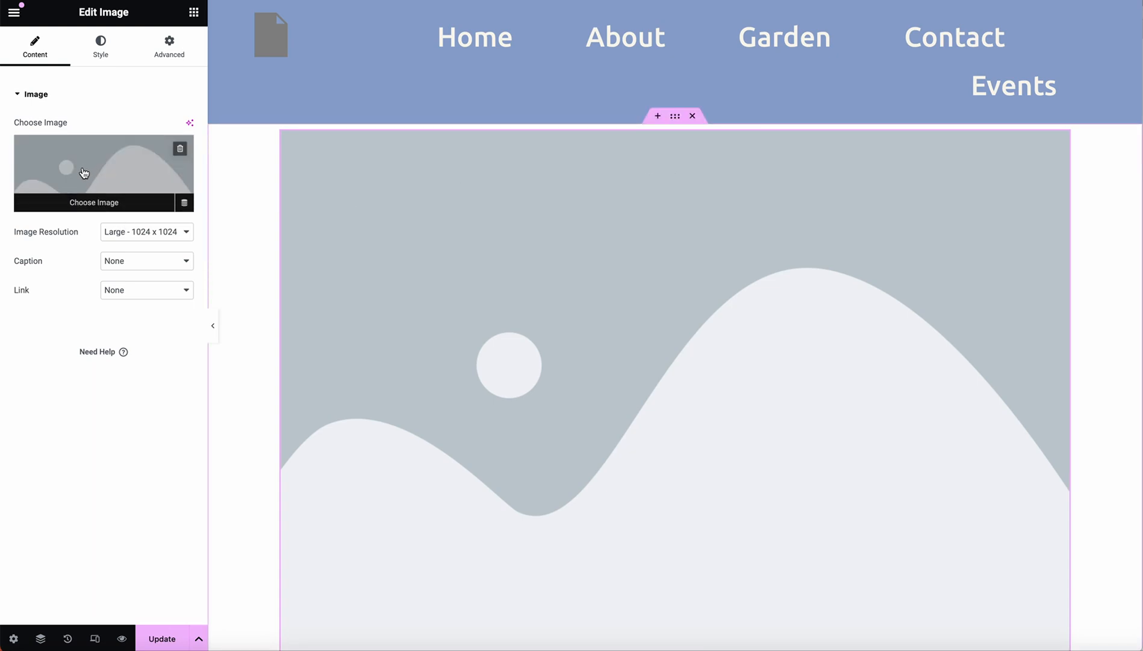
pyautogui.click(92, 171)
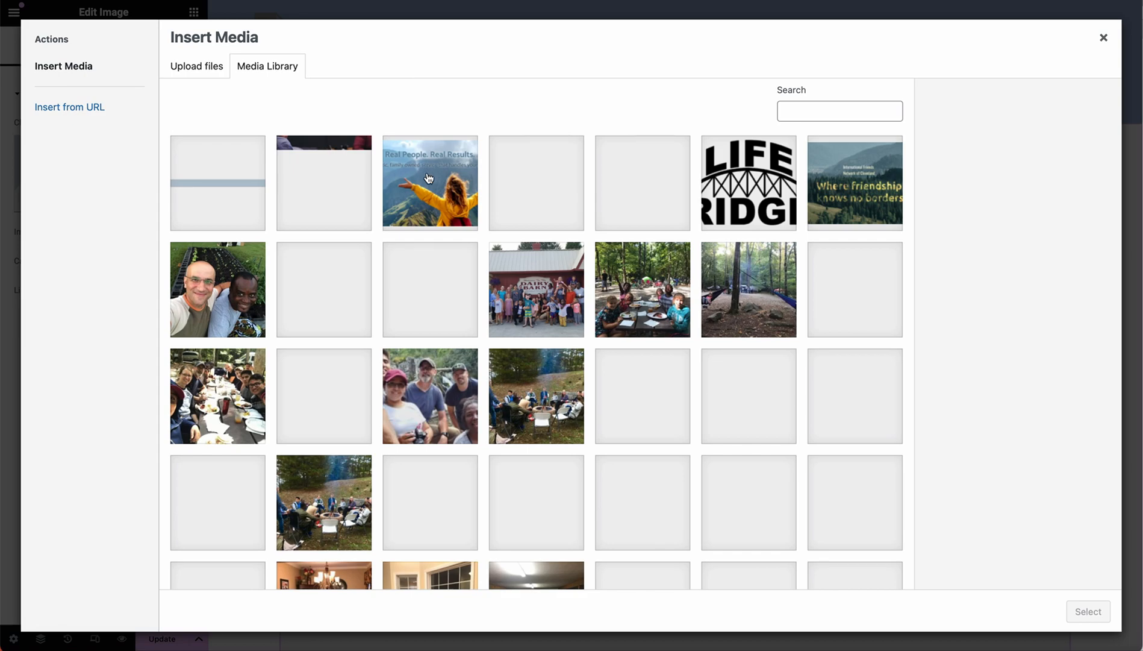
pyautogui.click(430, 181)
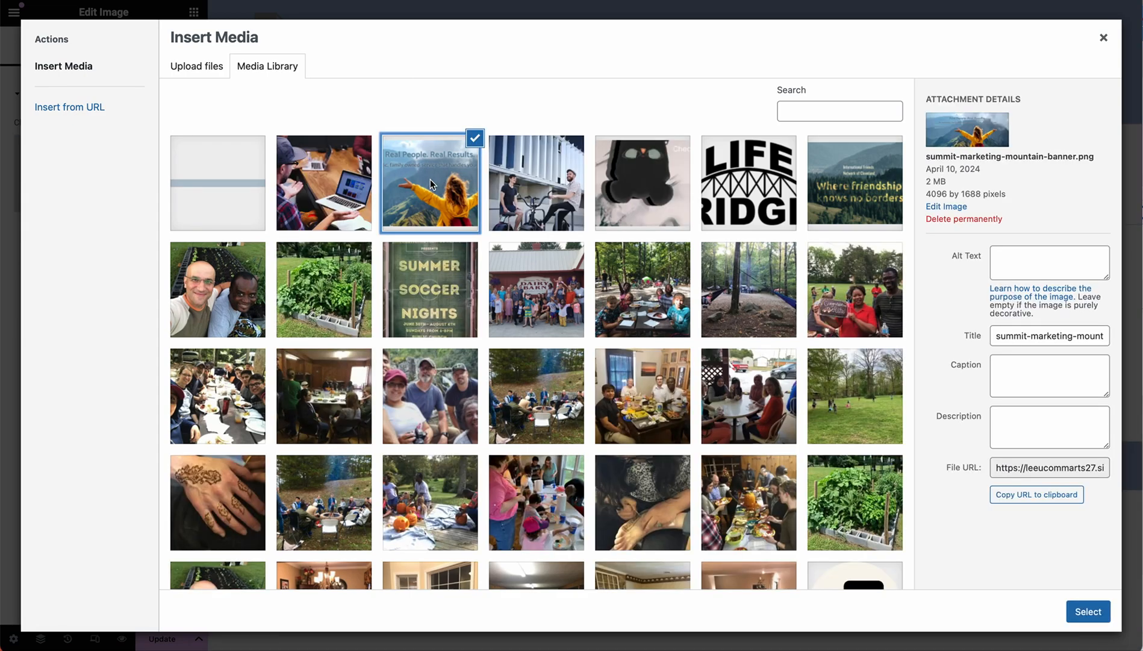
pyautogui.click(1090, 612)
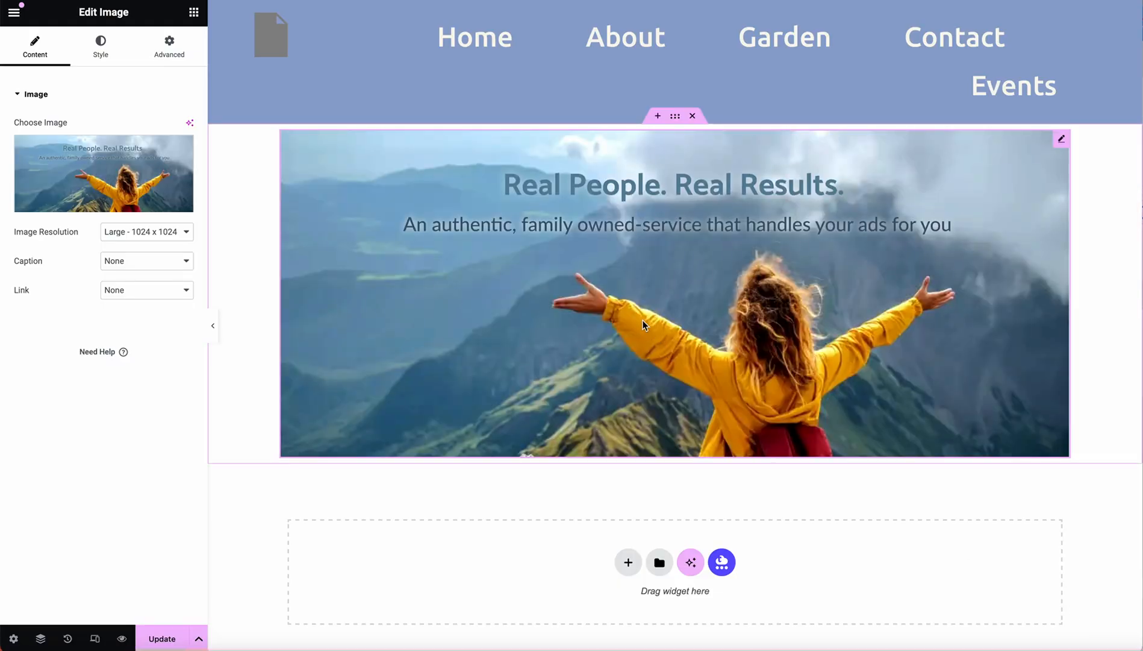
# Try the Thumbnail - 150 x 150 resolution on the banner image.
pyautogui.scroll(-1, 628, 259)
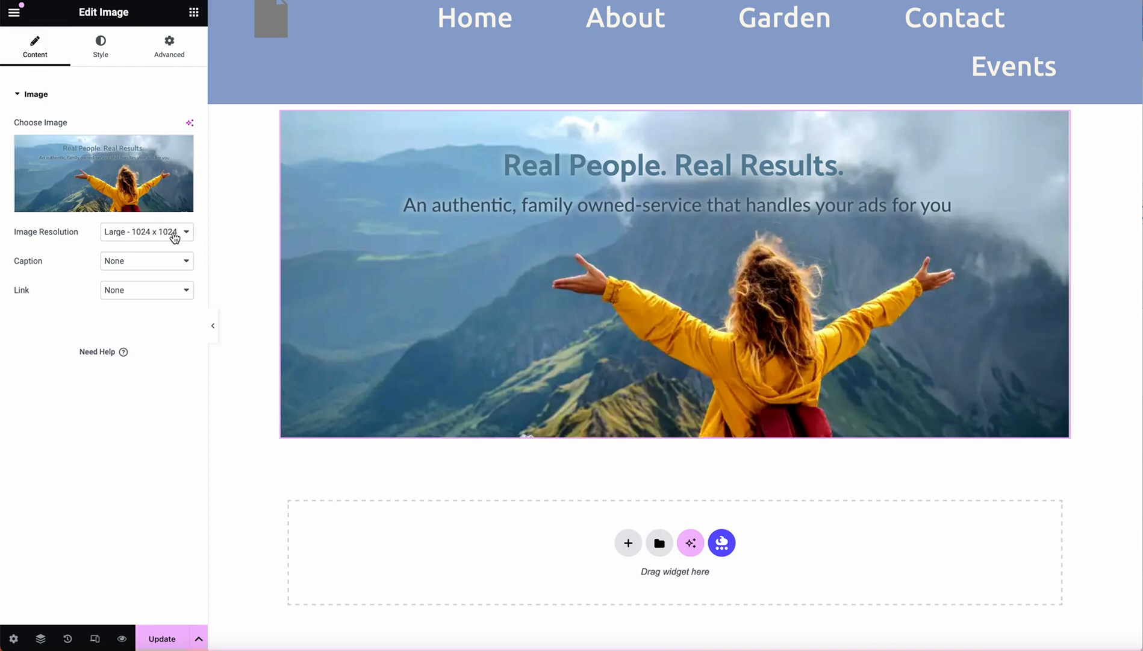
pyautogui.click(174, 235)
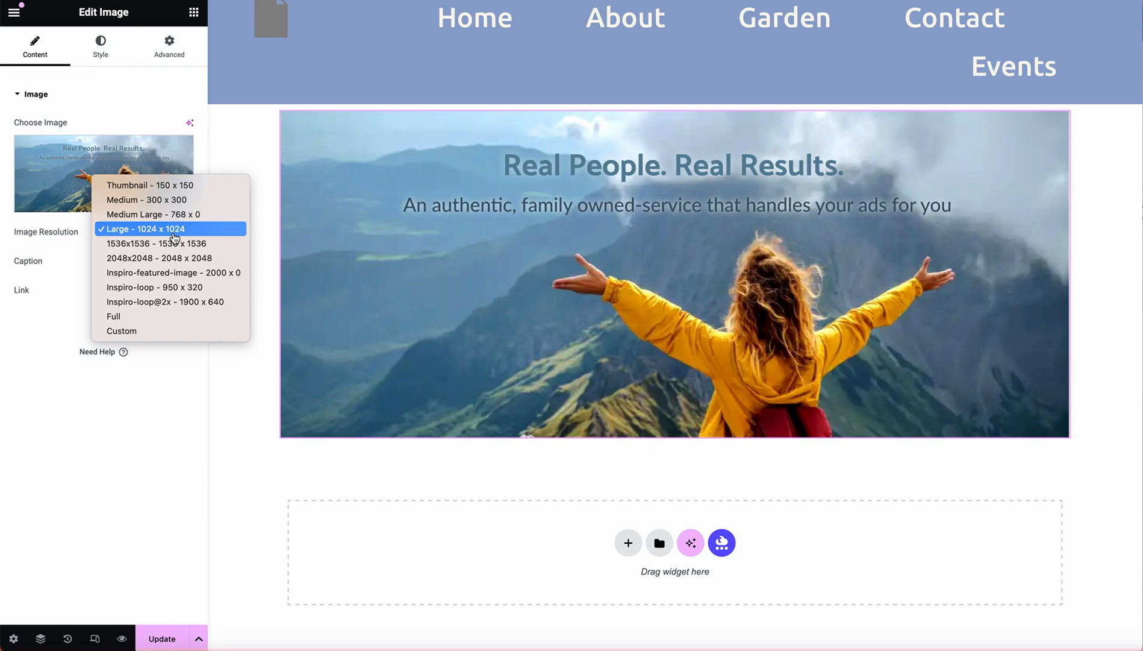
pyautogui.click(132, 187)
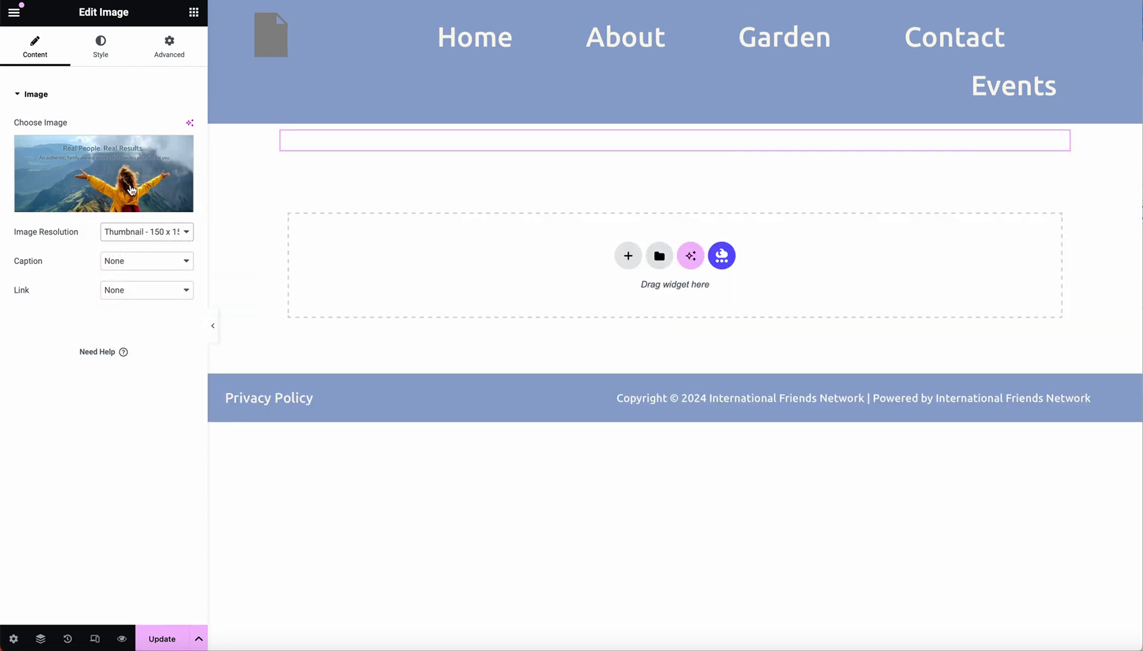
# Set the banner image's resolution to Full and its link type to Custom URL.
pyautogui.click(146, 232)
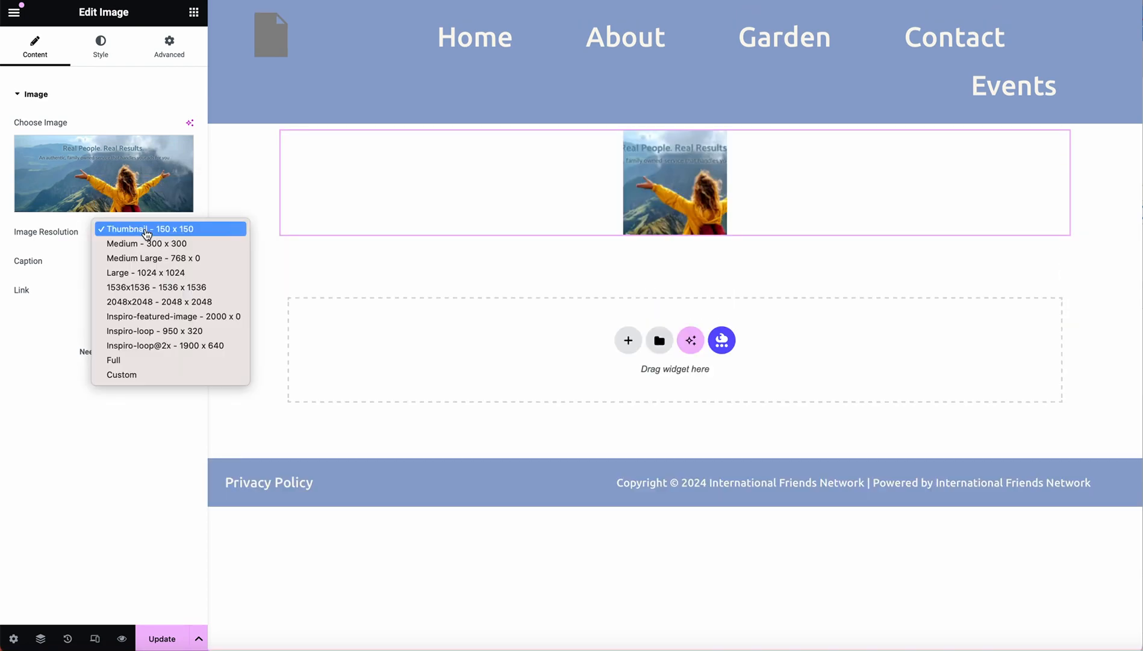
pyautogui.click(124, 361)
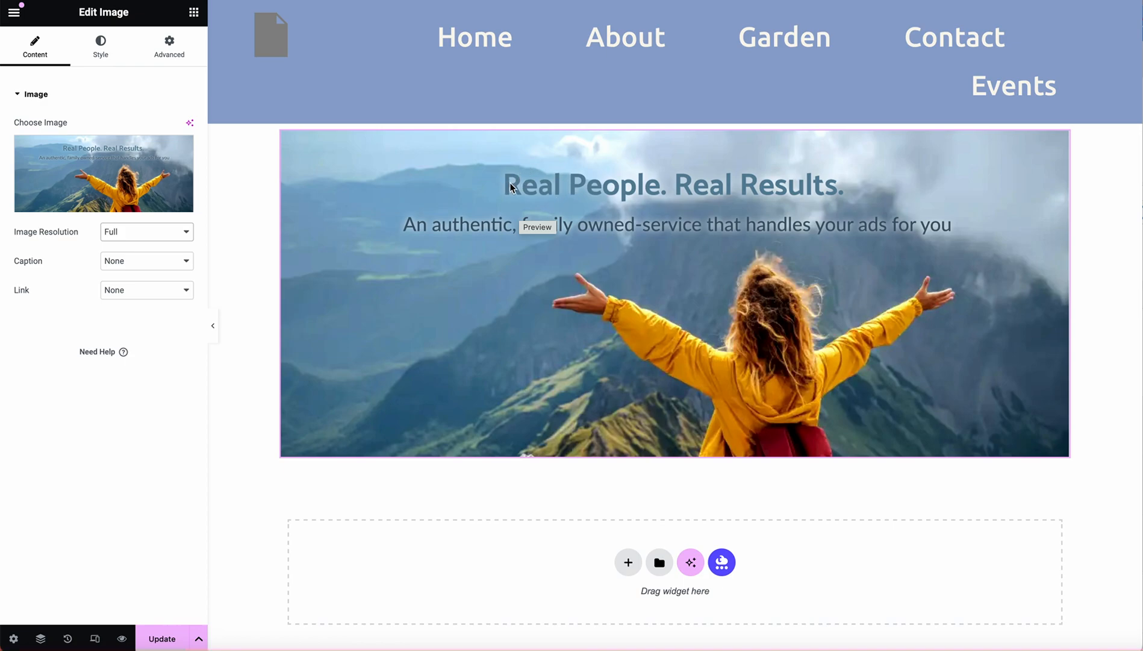
pyautogui.click(170, 292)
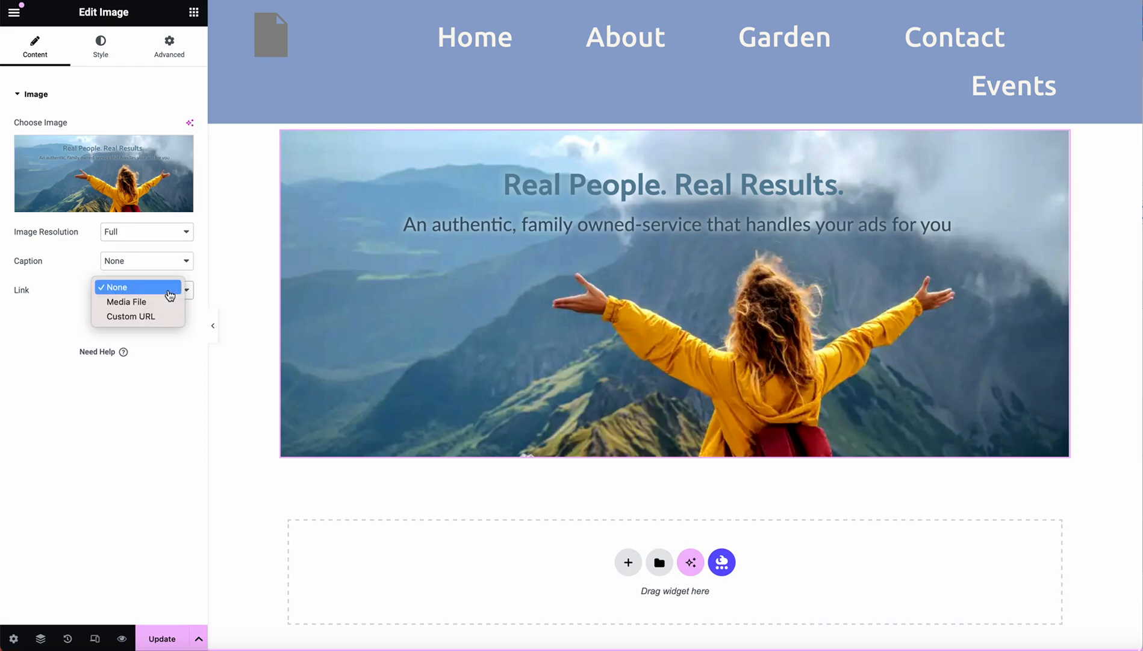
pyautogui.click(122, 318)
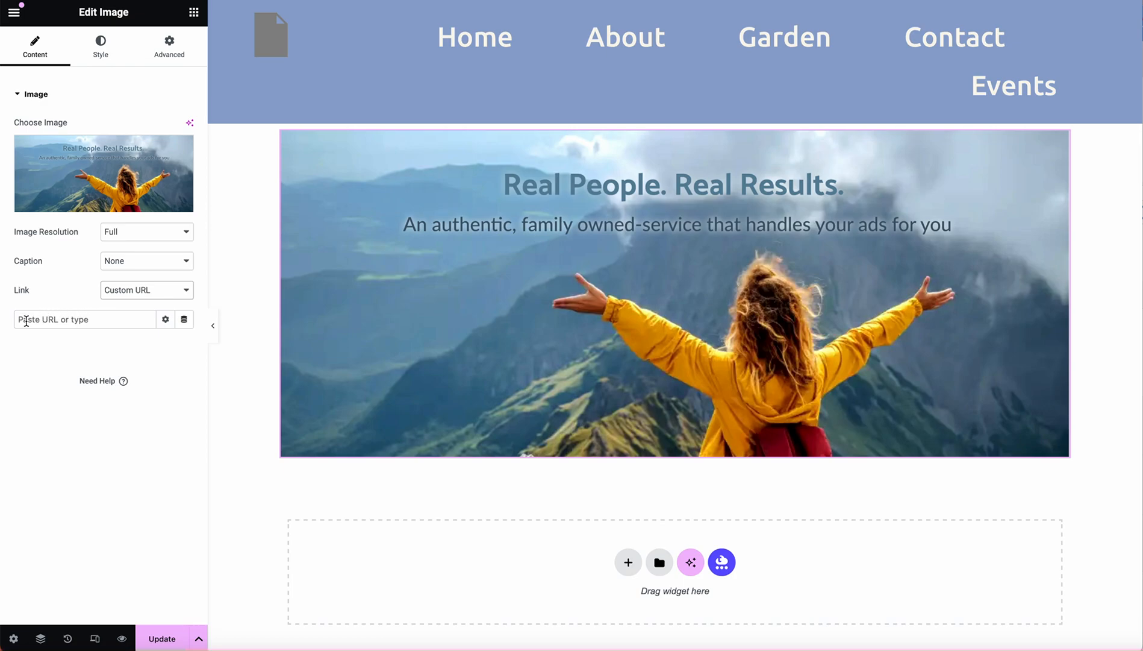
# Set the banner image's width to 100% and its height to 500 px in the style settings.
pyautogui.click(100, 44)
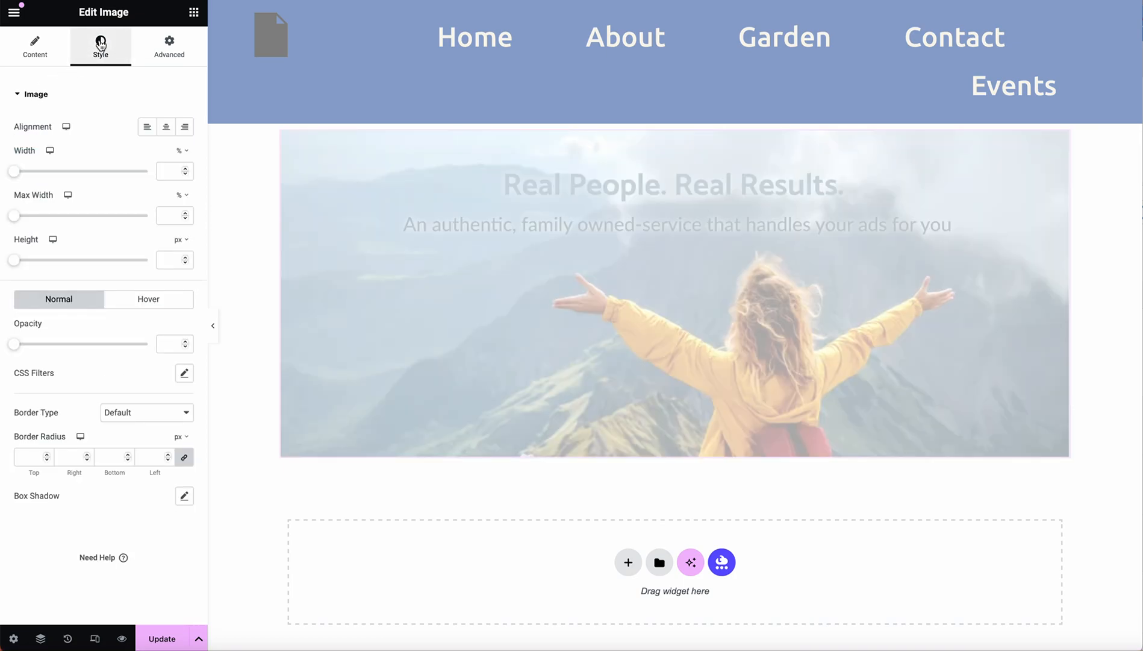
pyautogui.moveTo(14, 171); pyautogui.dragTo(152, 177)
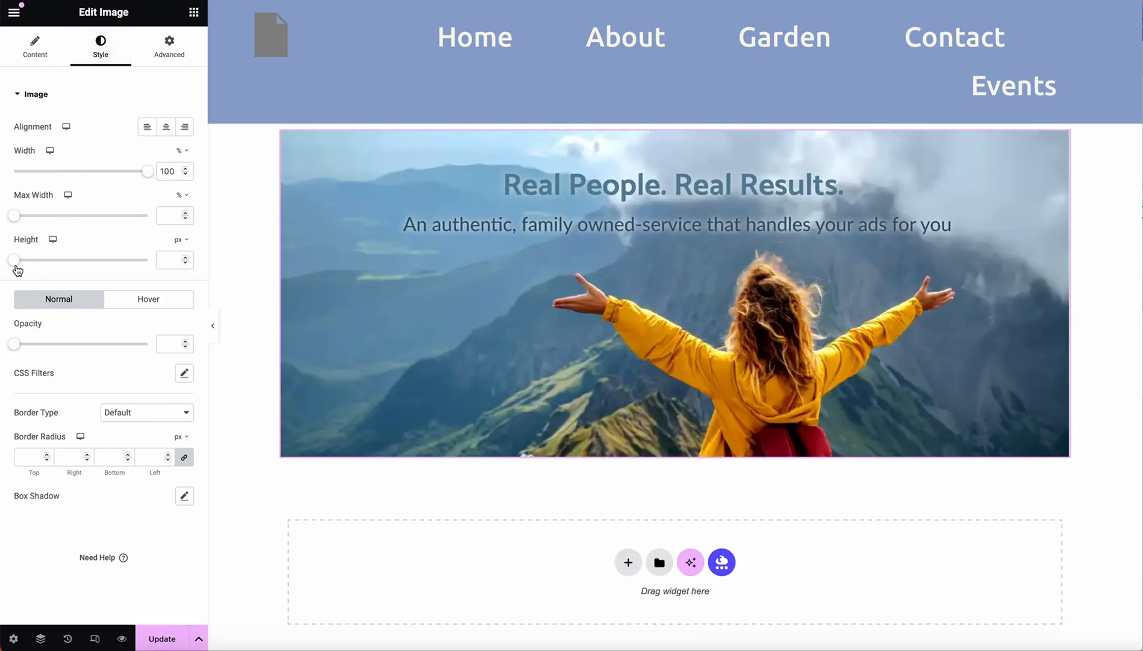
pyautogui.moveTo(14, 260); pyautogui.dragTo(179, 251)
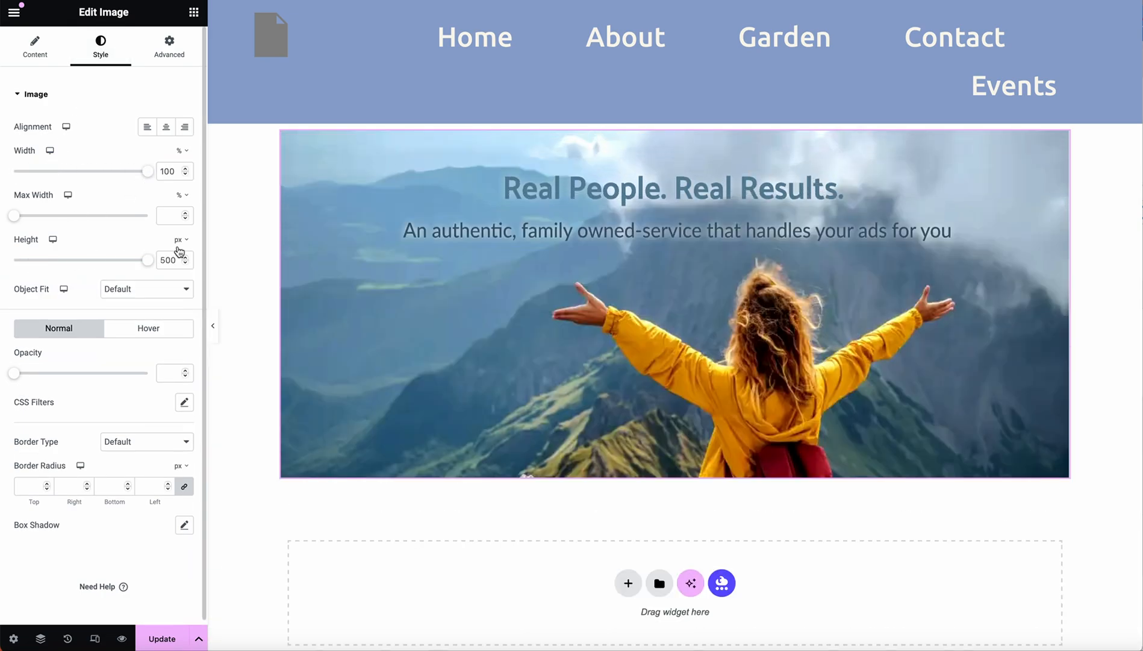
pyautogui.rightClick(10, 208)
pyautogui.click(114, 211)
pyautogui.moveTo(148, 173)
pyautogui.mouseDown()
pyautogui.moveTo(106, 178)
pyautogui.moveTo(159, 169)
pyautogui.mouseUp()
# Try the Fill, Cover and Contain object fit options on the banner image.
pyautogui.scroll(-1, 120, 294)
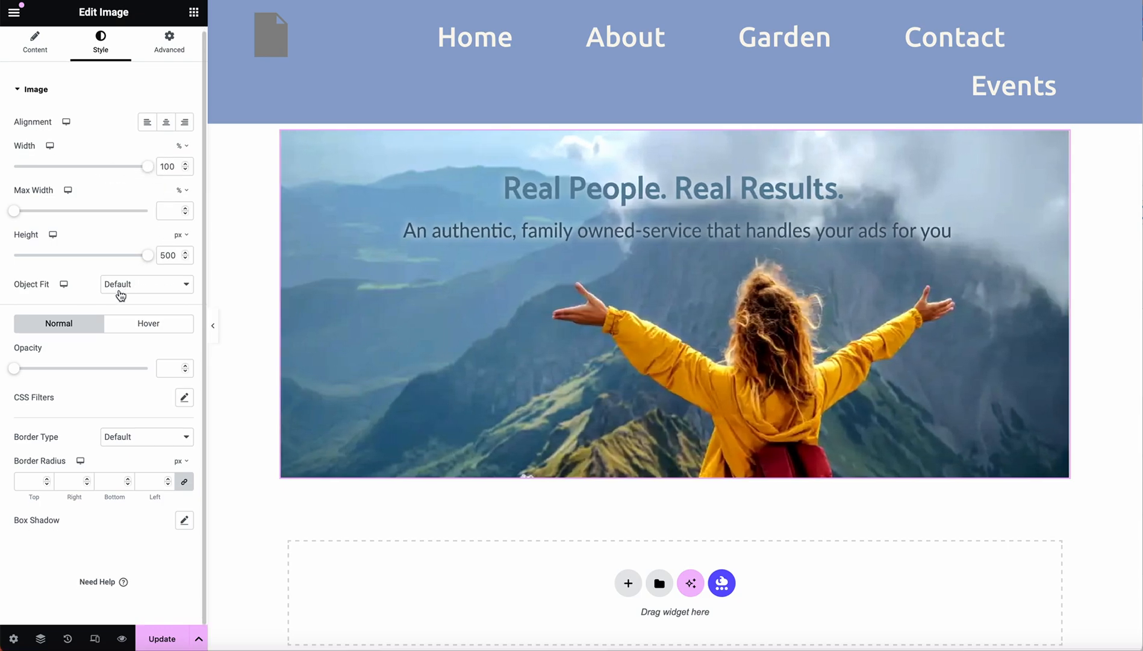
pyautogui.click(169, 285)
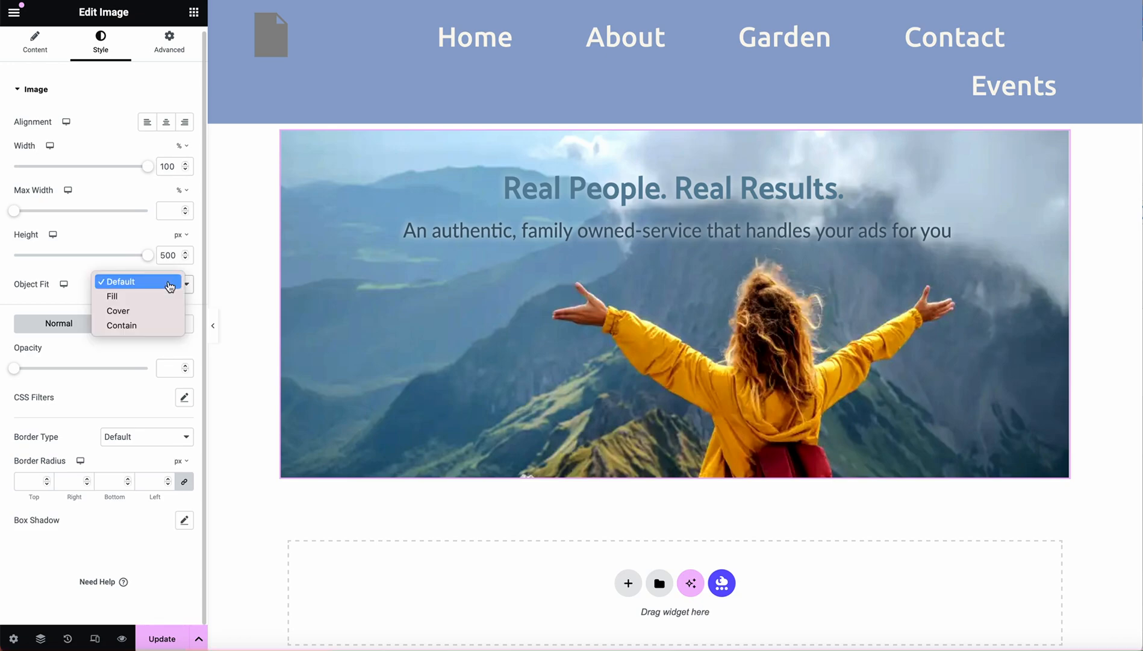
pyautogui.click(114, 295)
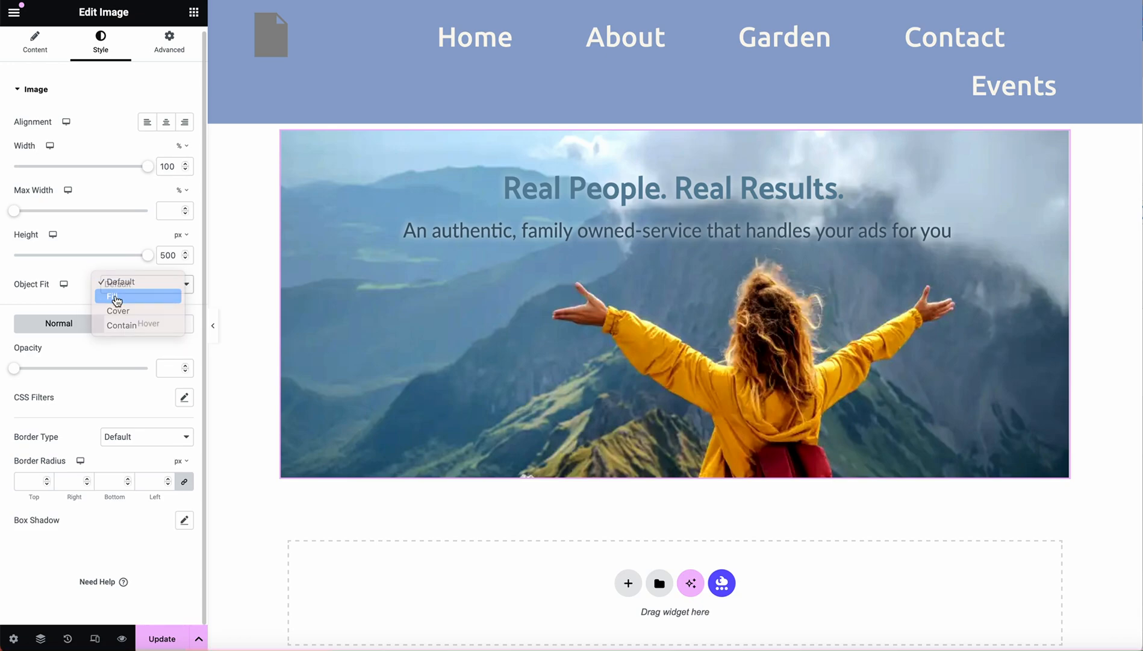
pyautogui.click(148, 288)
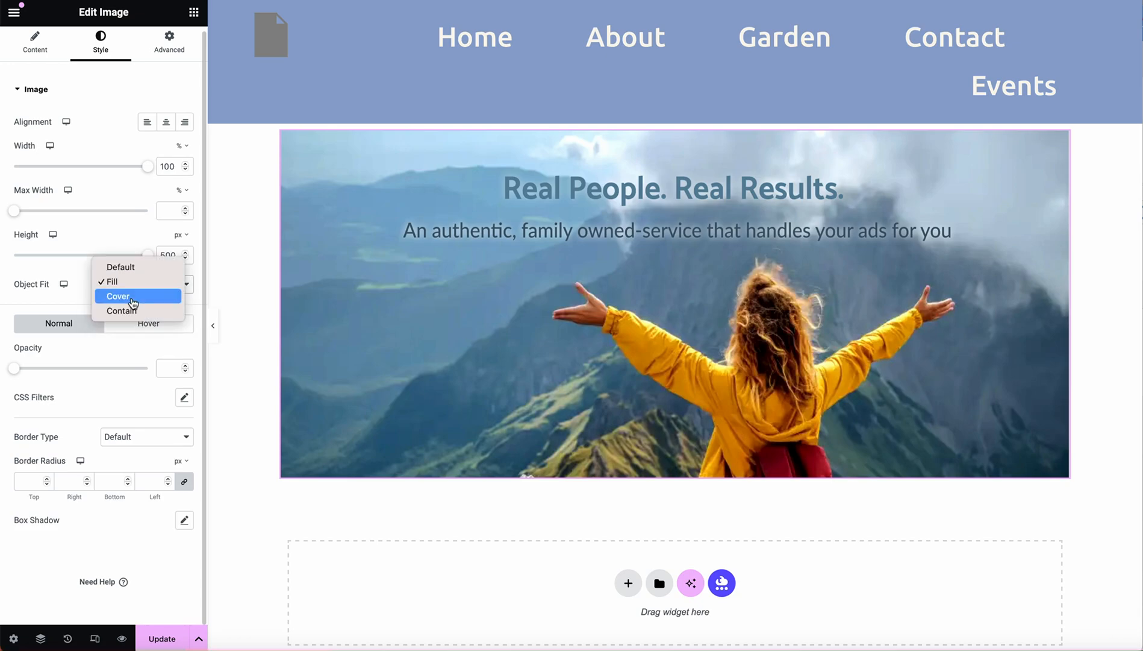
pyautogui.click(133, 297)
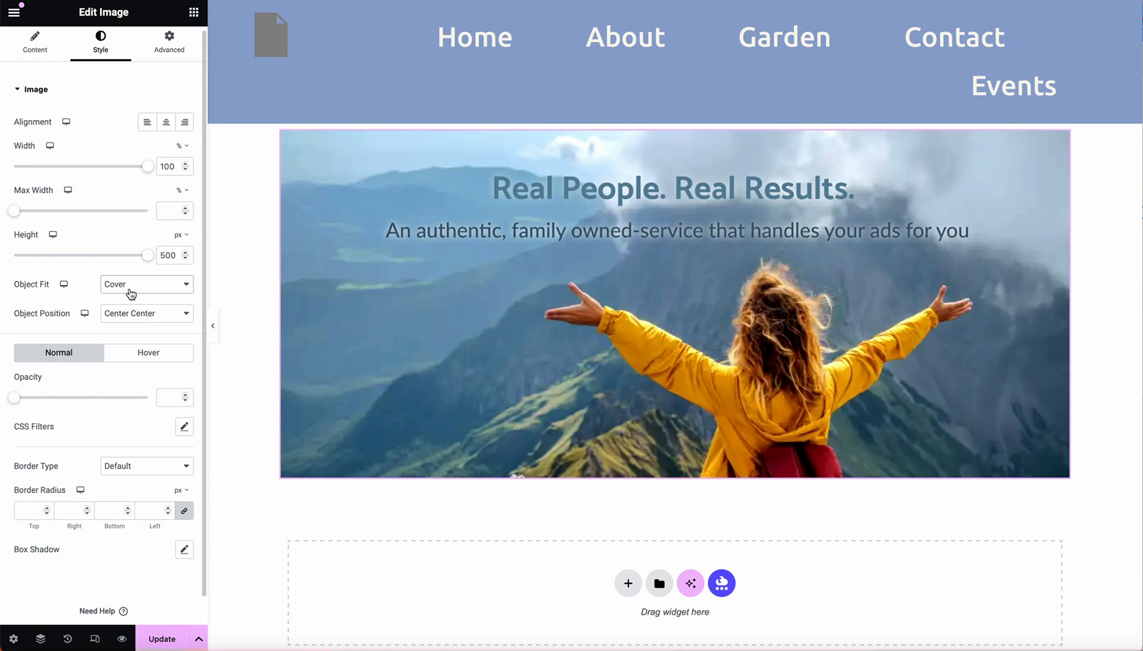
pyautogui.click(130, 286)
pyautogui.click(128, 301)
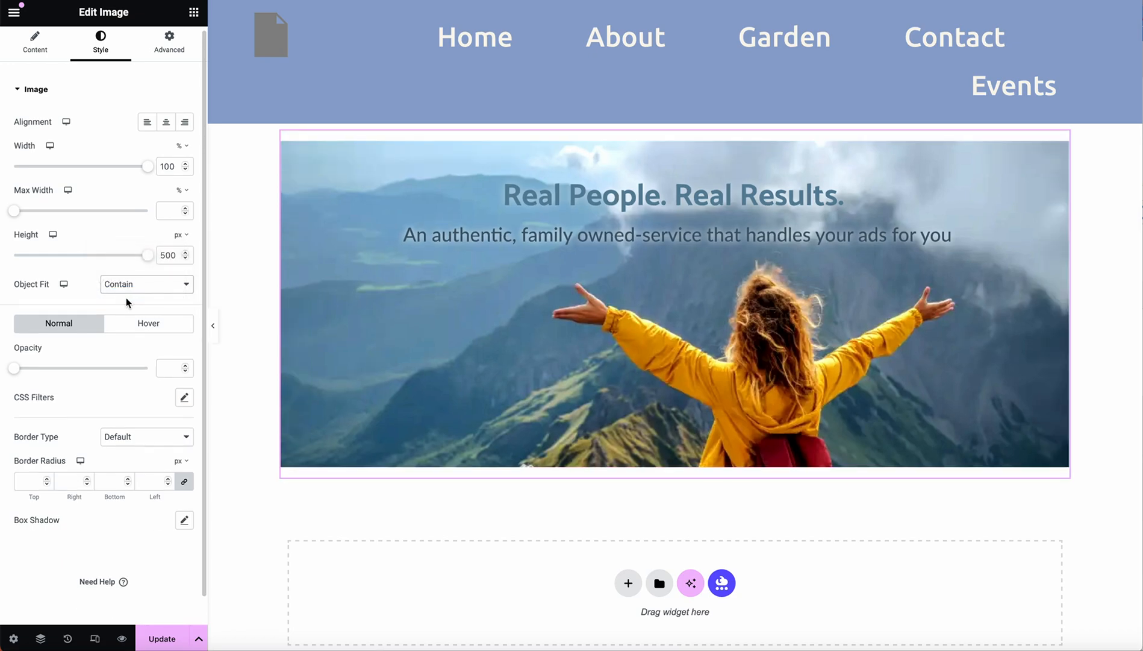
# Set the banner image's object fit to Cover and its normal-state opacity to 1.
pyautogui.click(129, 288)
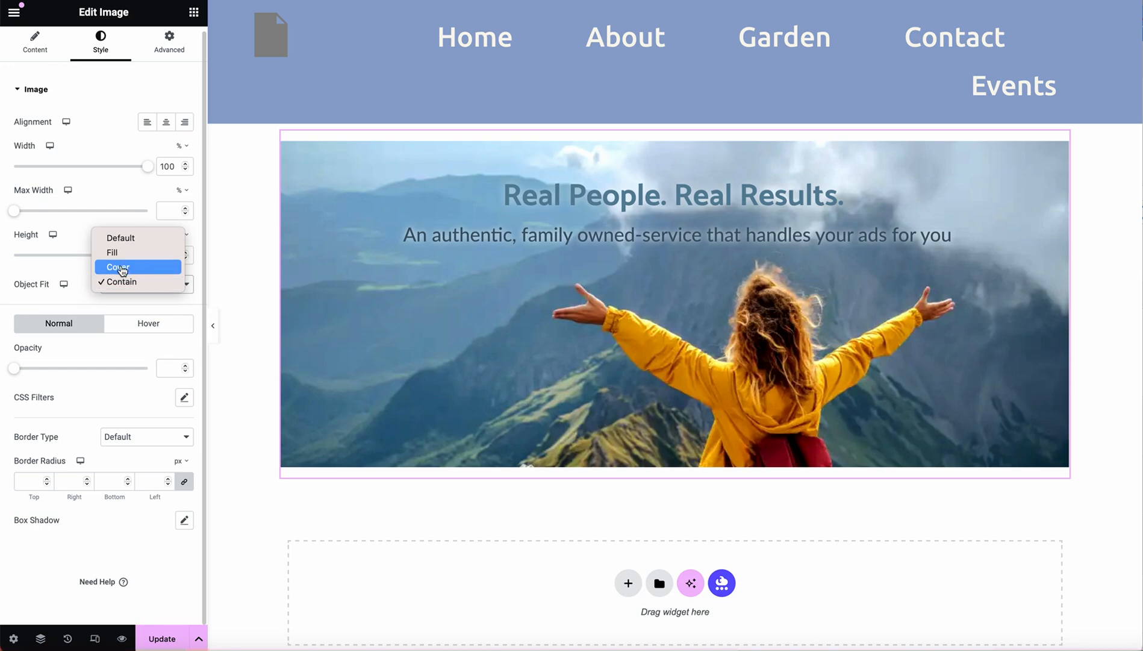
pyautogui.click(118, 269)
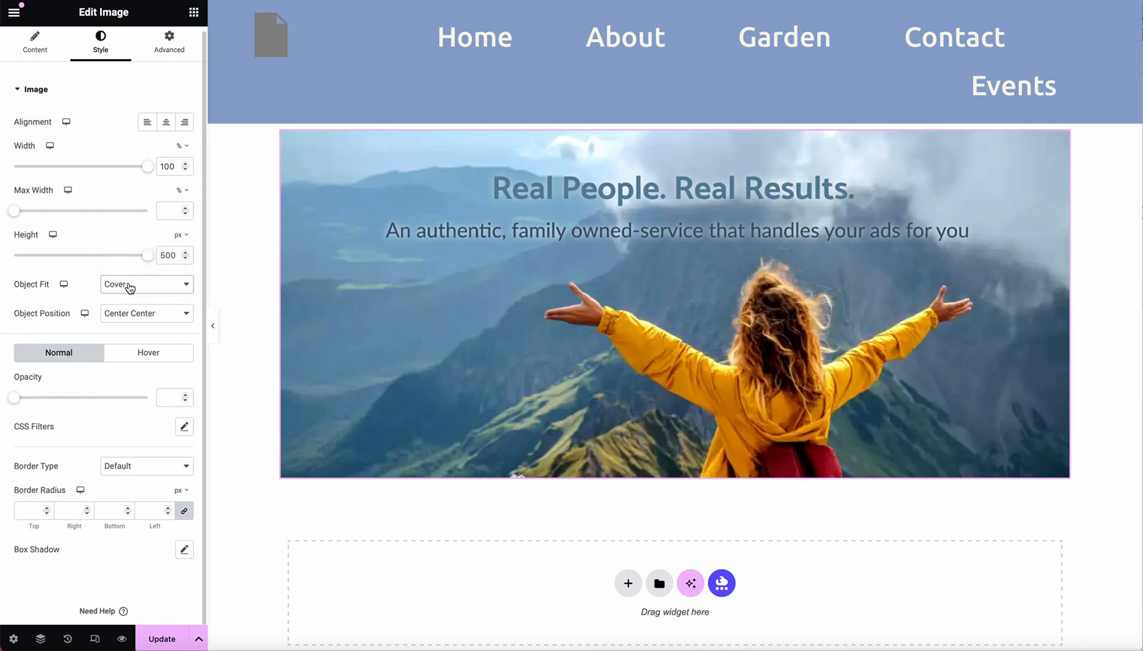
pyautogui.click(135, 316)
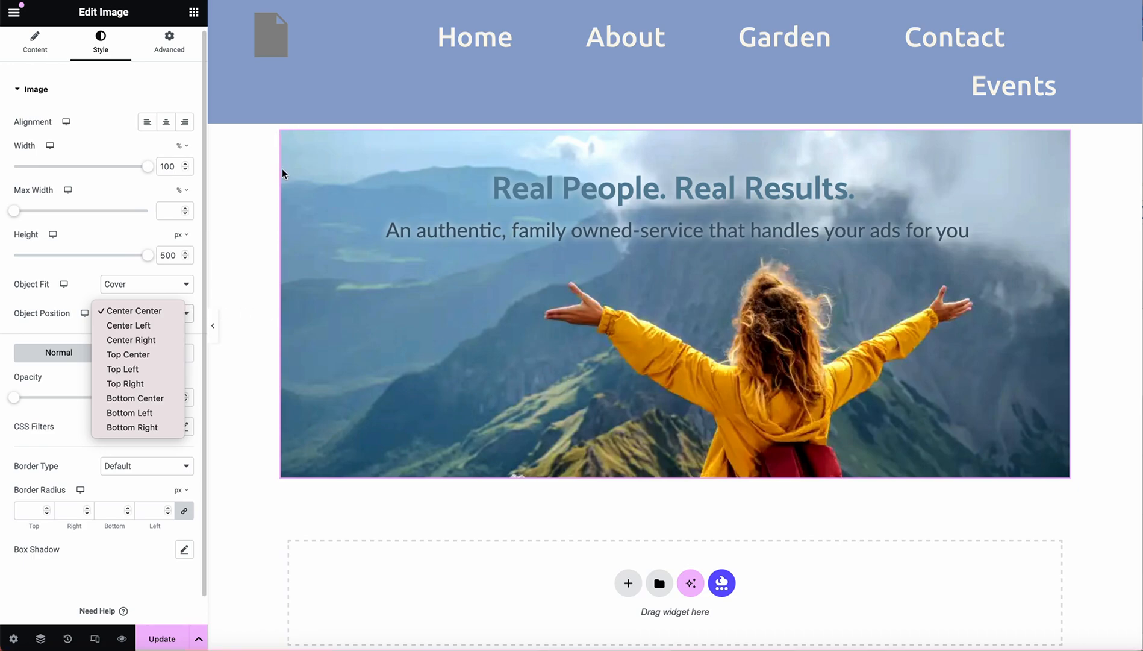
pyautogui.click(58, 381)
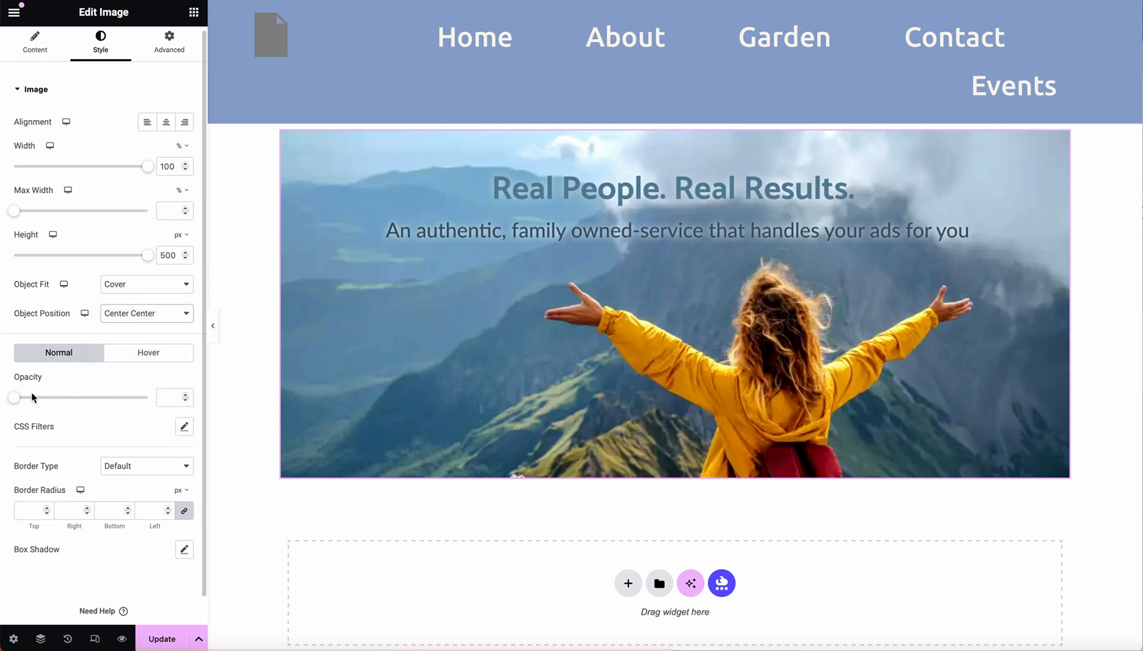
pyautogui.moveTo(14, 397); pyautogui.dragTo(36, 400)
pyautogui.moveTo(71, 400); pyautogui.dragTo(181, 403)
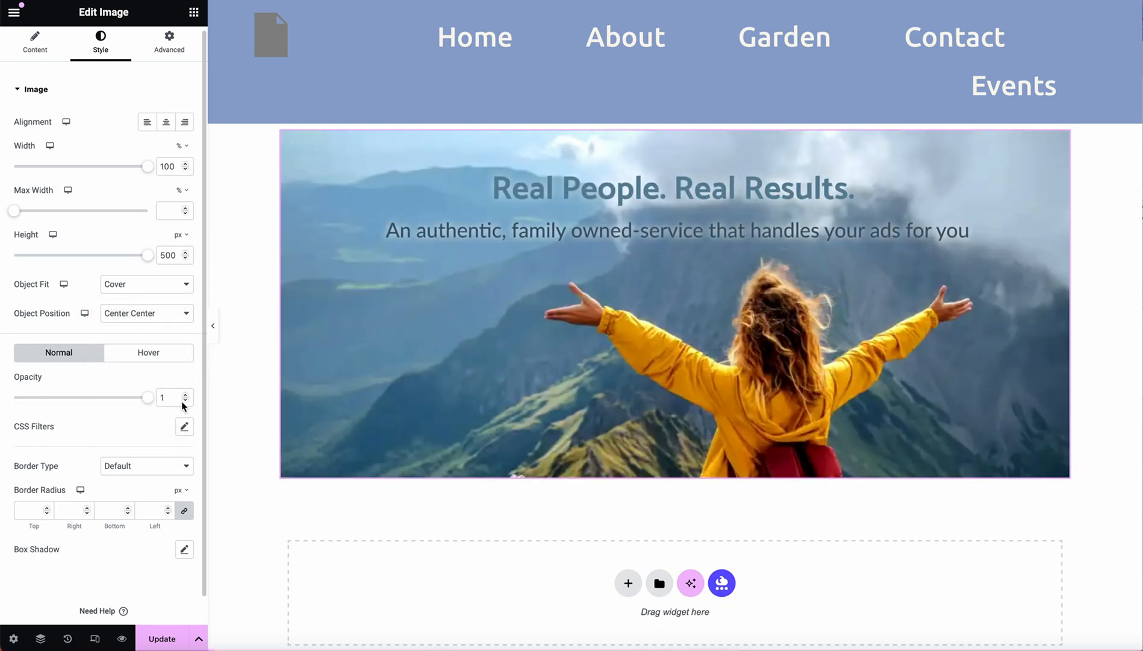
# Add a box shadow to the banner image with a horizontal offset of 11.
pyautogui.scroll(-1, 90, 475)
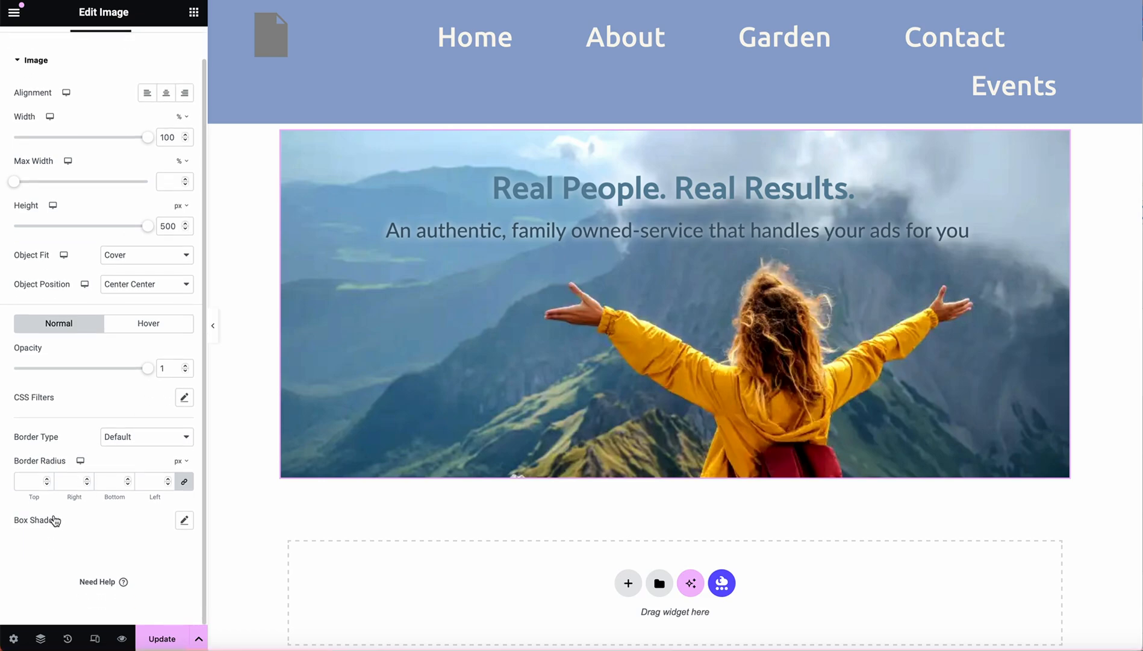
pyautogui.click(184, 519)
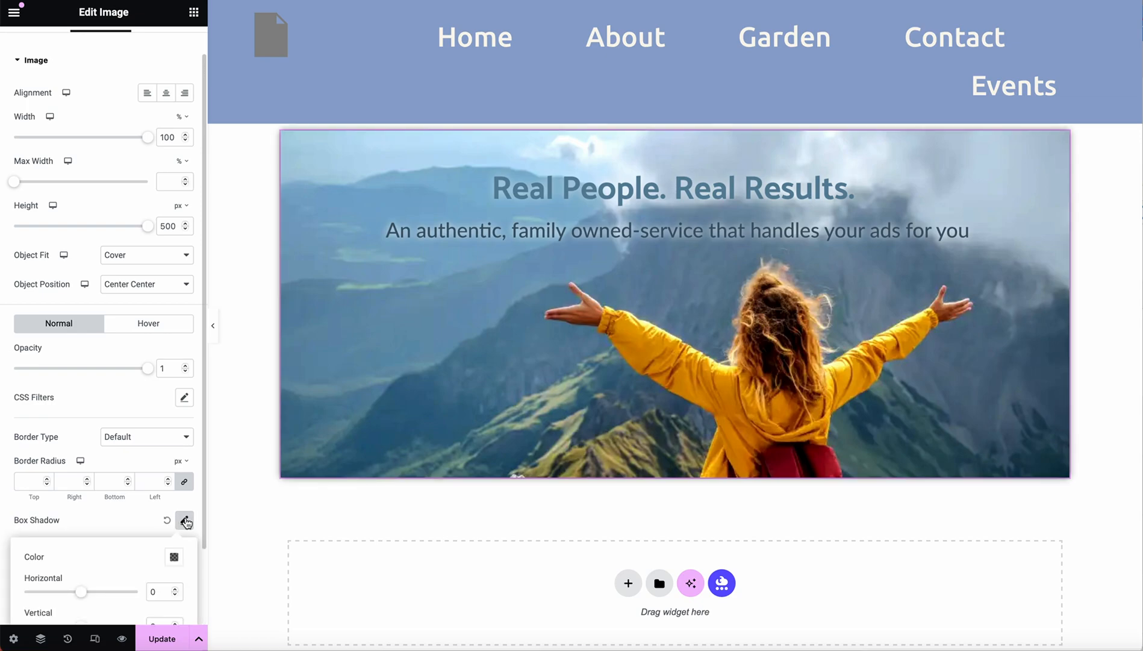
pyautogui.scroll(-3, 120, 530)
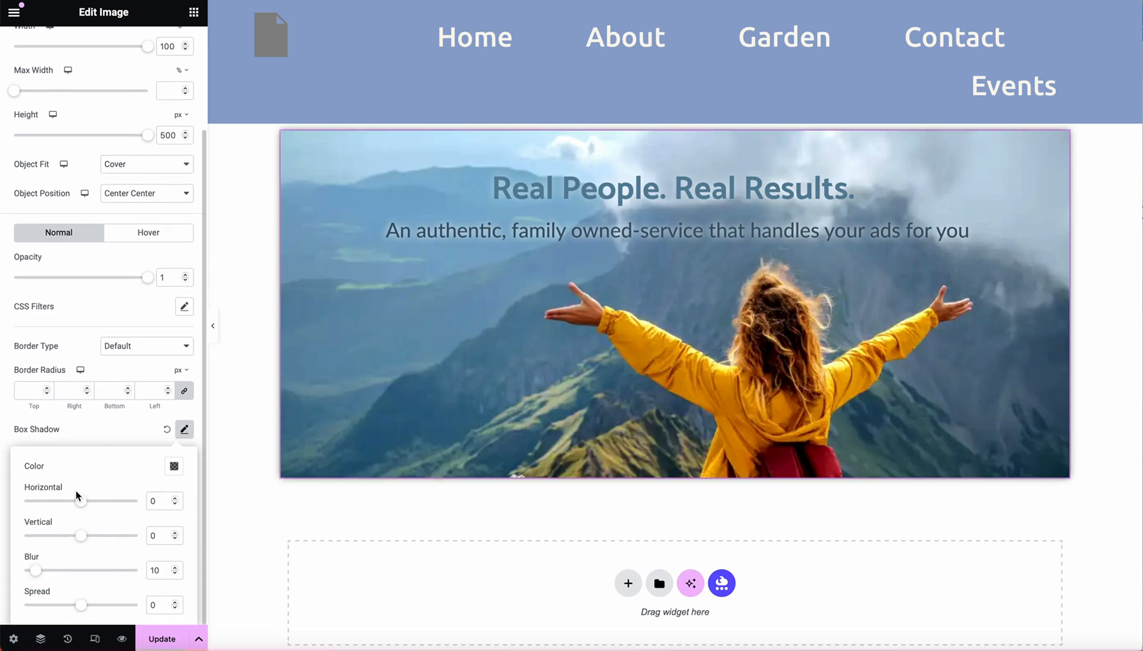
pyautogui.click(175, 498)
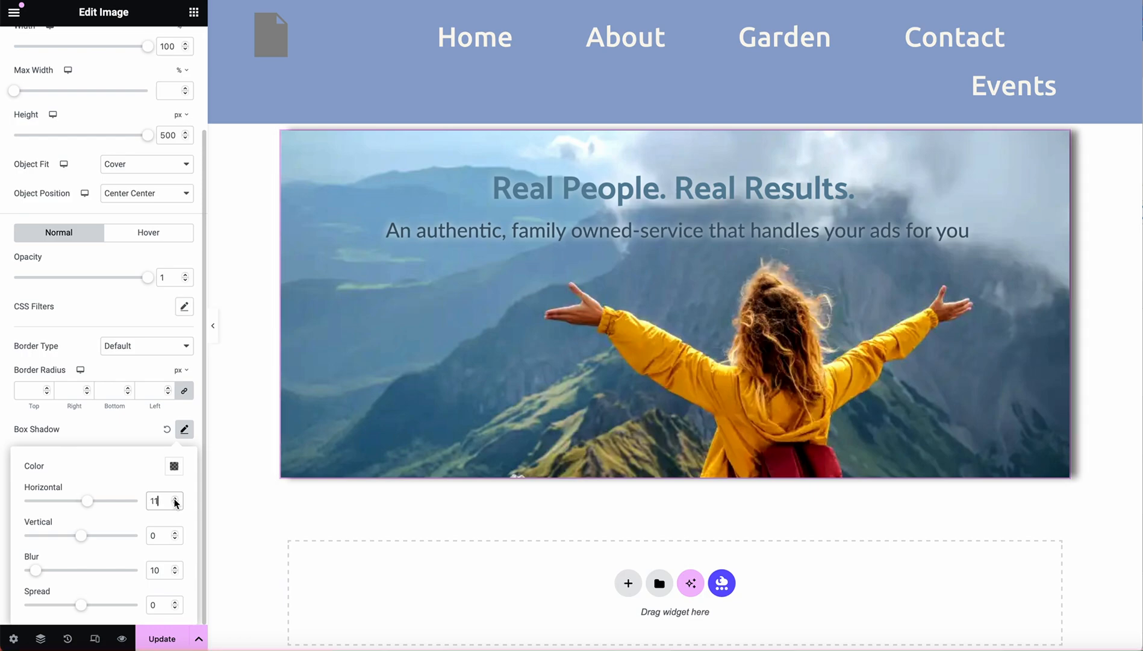
# Try negative and positive vertical offsets for the box shadow and set the vertical offset to 15.
pyautogui.click(176, 539)
pyautogui.click(175, 540)
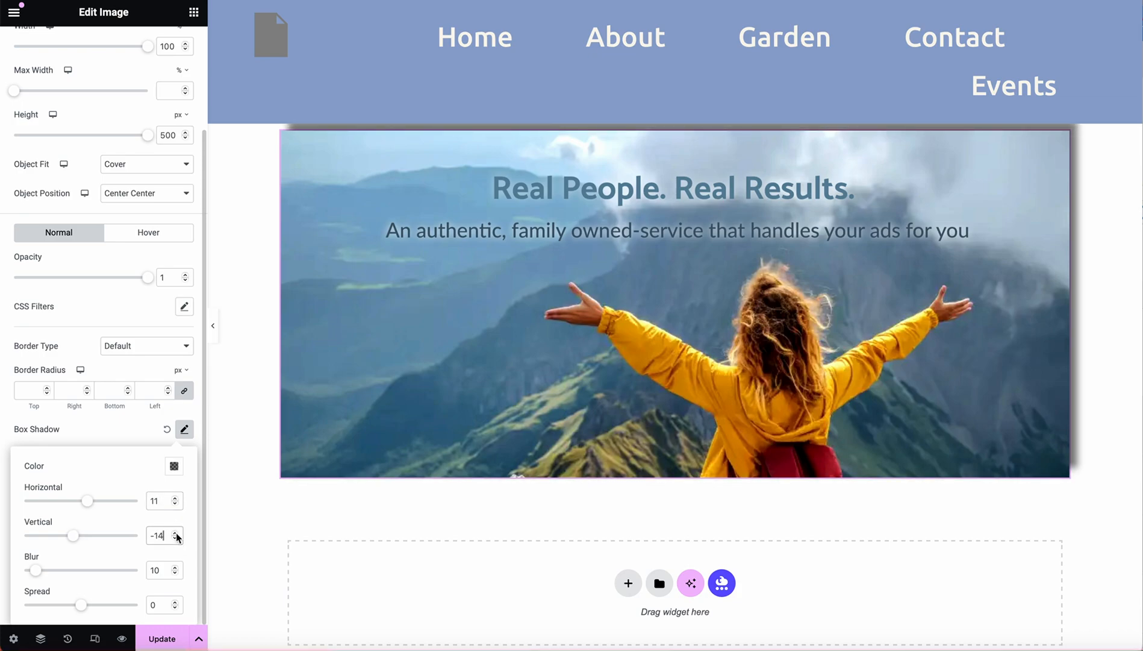
pyautogui.click(176, 533)
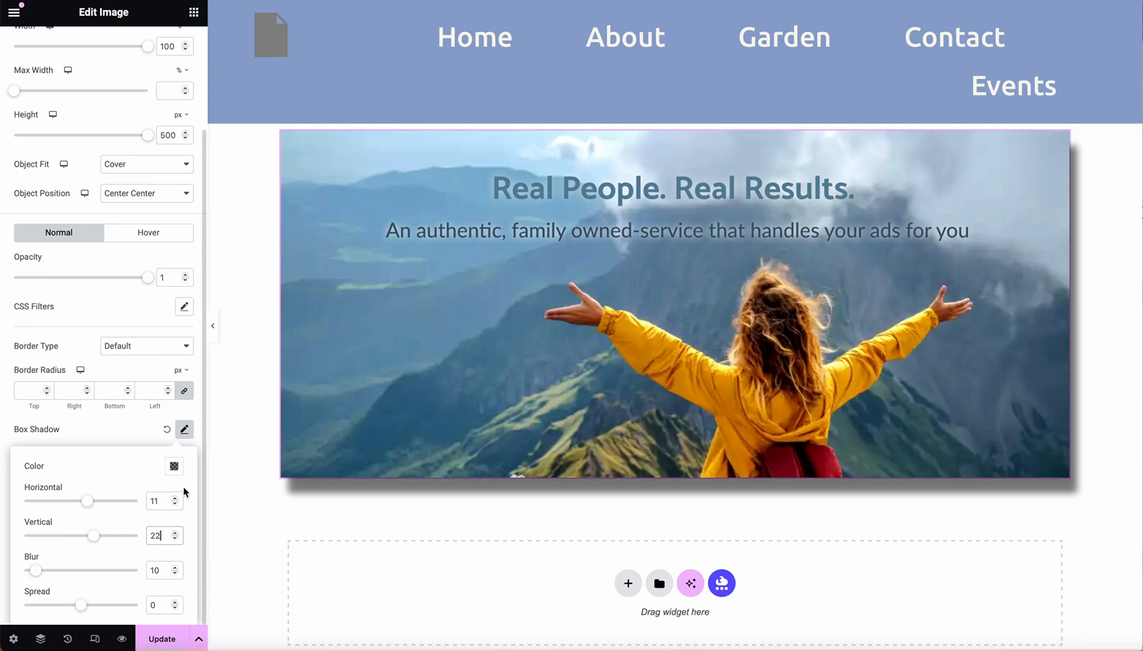
pyautogui.click(176, 532)
pyautogui.click(176, 532)
pyautogui.click(176, 538)
pyautogui.click(176, 538)
pyautogui.click(175, 538)
pyautogui.click(176, 538)
pyautogui.click(176, 538)
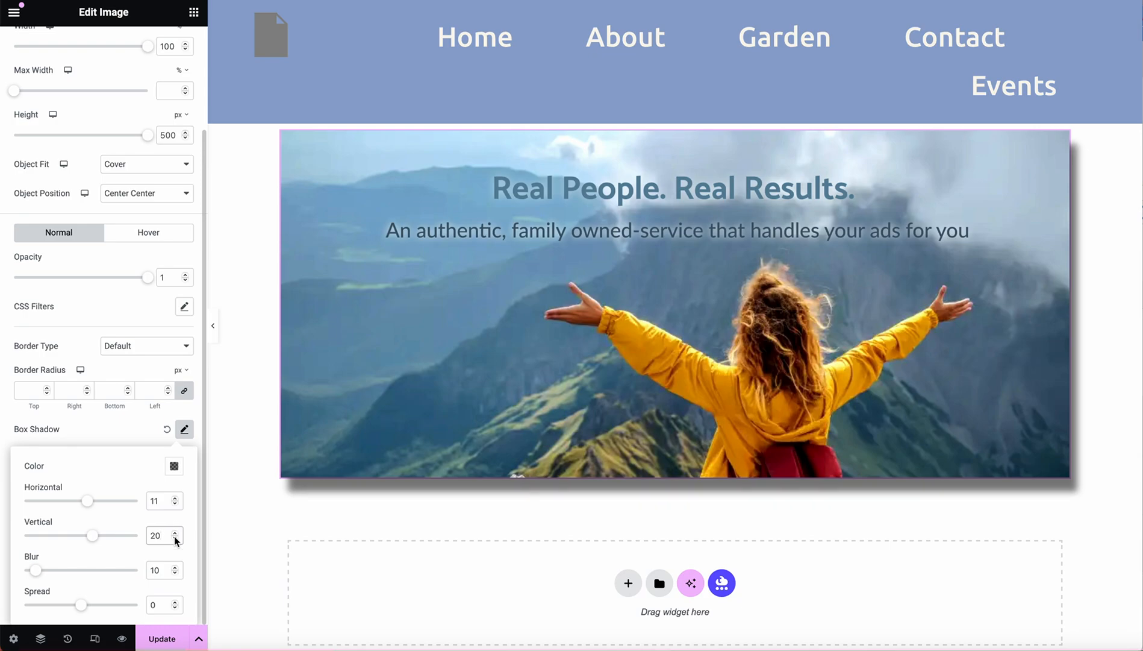
pyautogui.click(176, 539)
pyautogui.click(175, 539)
pyautogui.click(175, 538)
pyautogui.click(176, 539)
pyautogui.click(176, 539)
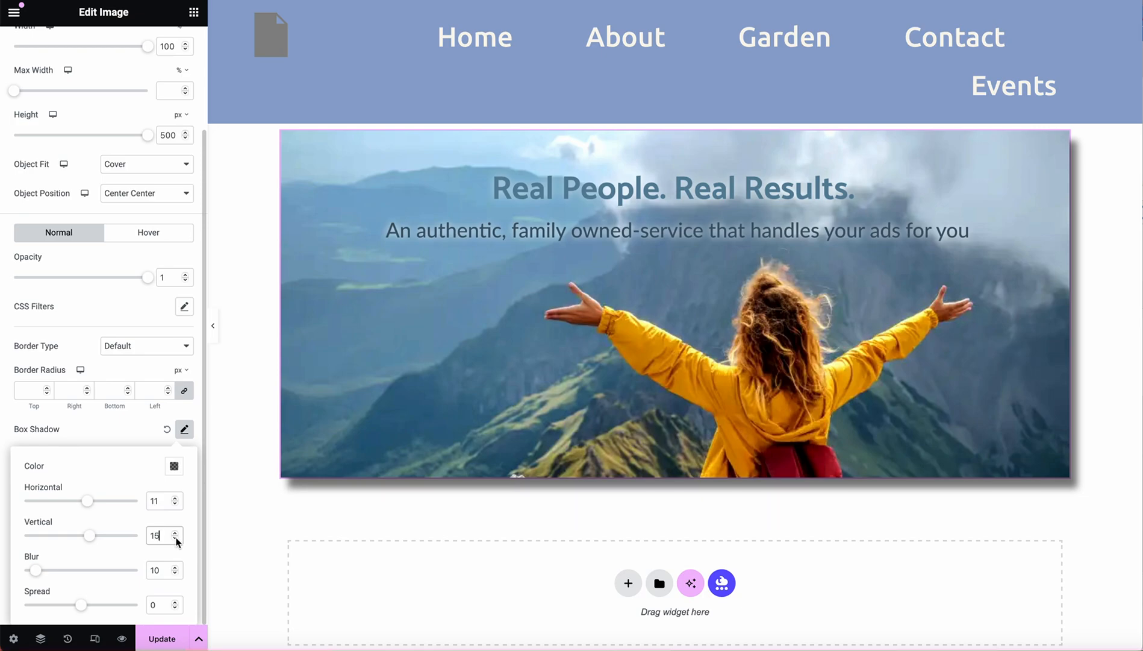
# Set the box shadow's horizontal offset to 15.
pyautogui.click(176, 499)
pyautogui.click(176, 499)
pyautogui.click(176, 498)
pyautogui.click(175, 498)
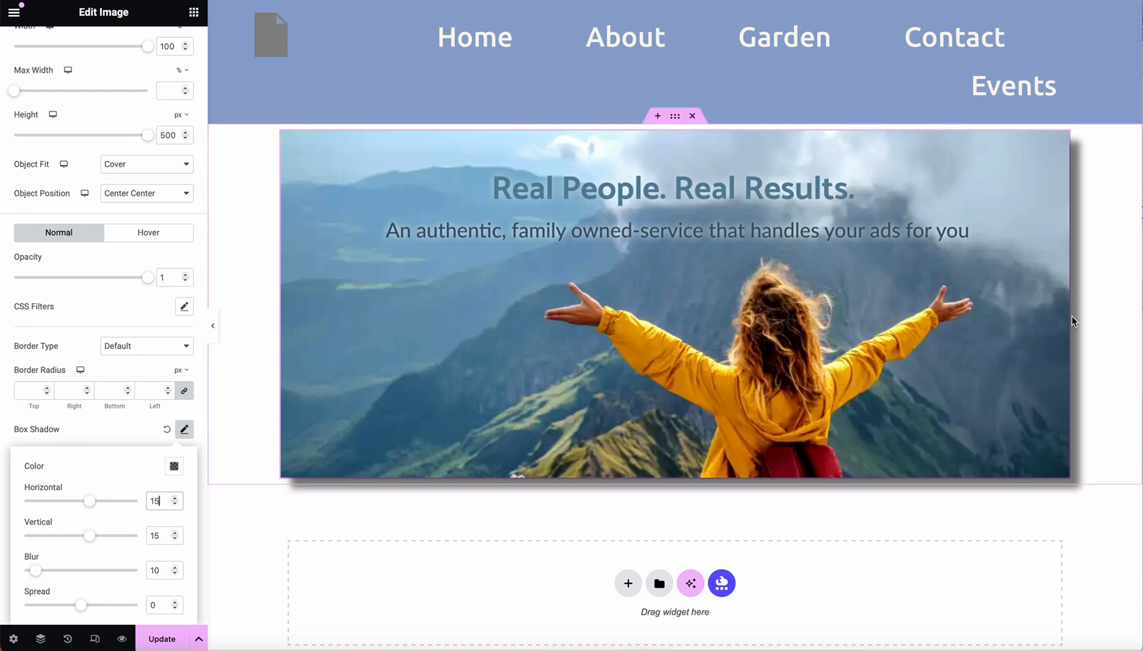
pyautogui.scroll(-1, 346, 527)
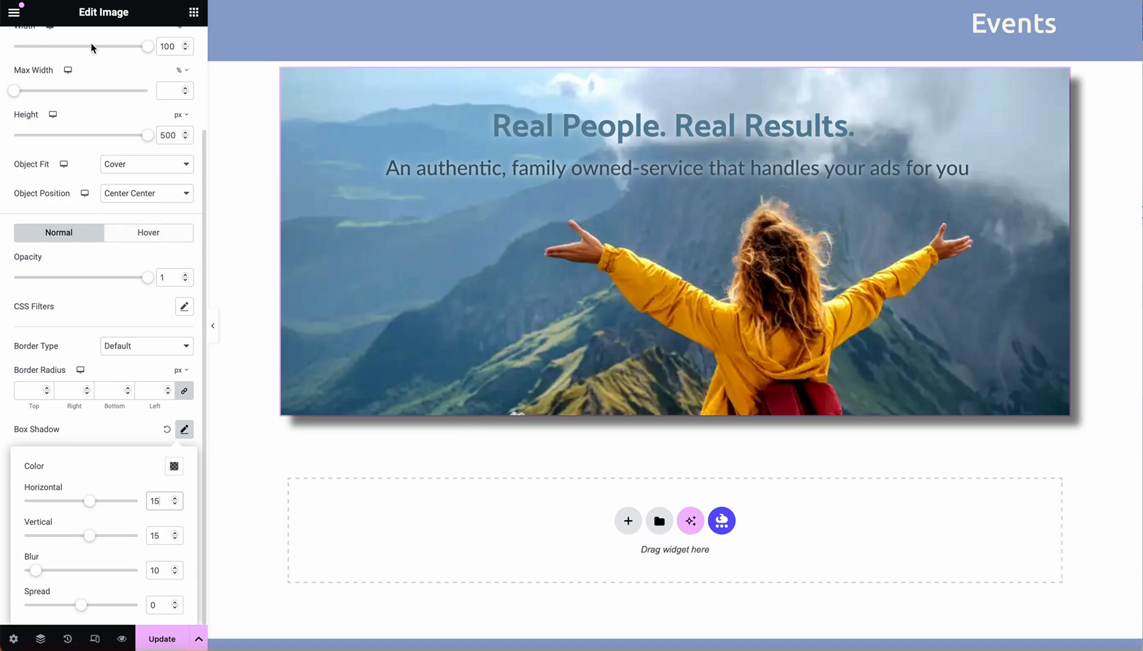
# Set the banner image's hover animation to Pulse Grow.
pyautogui.scroll(2, 100, 115)
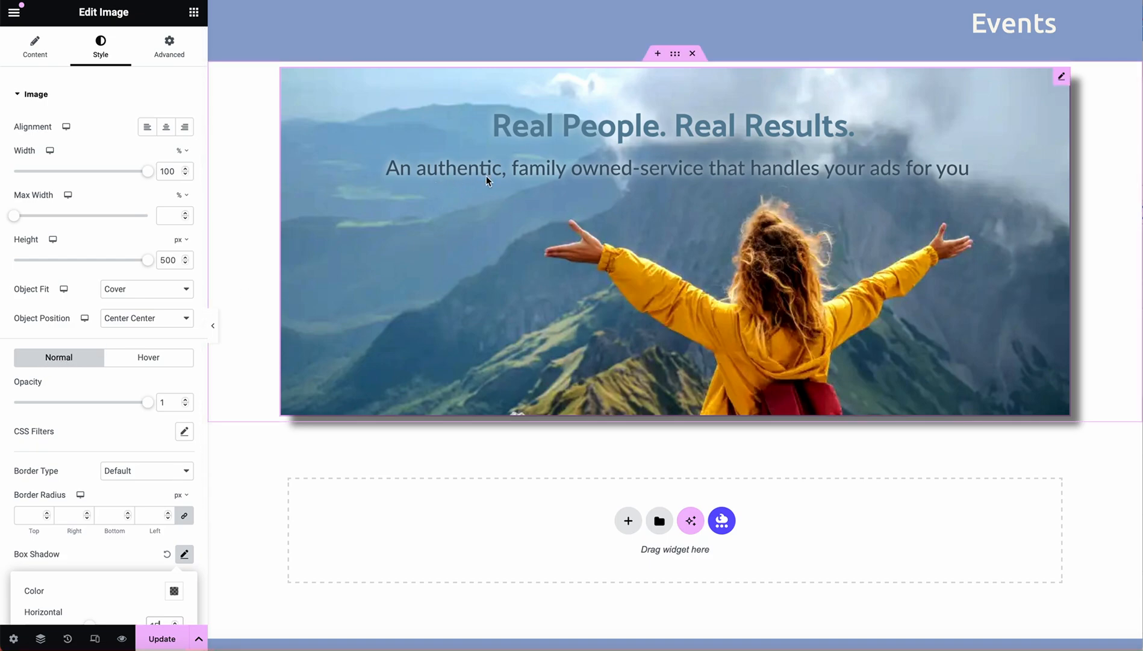
pyautogui.click(144, 359)
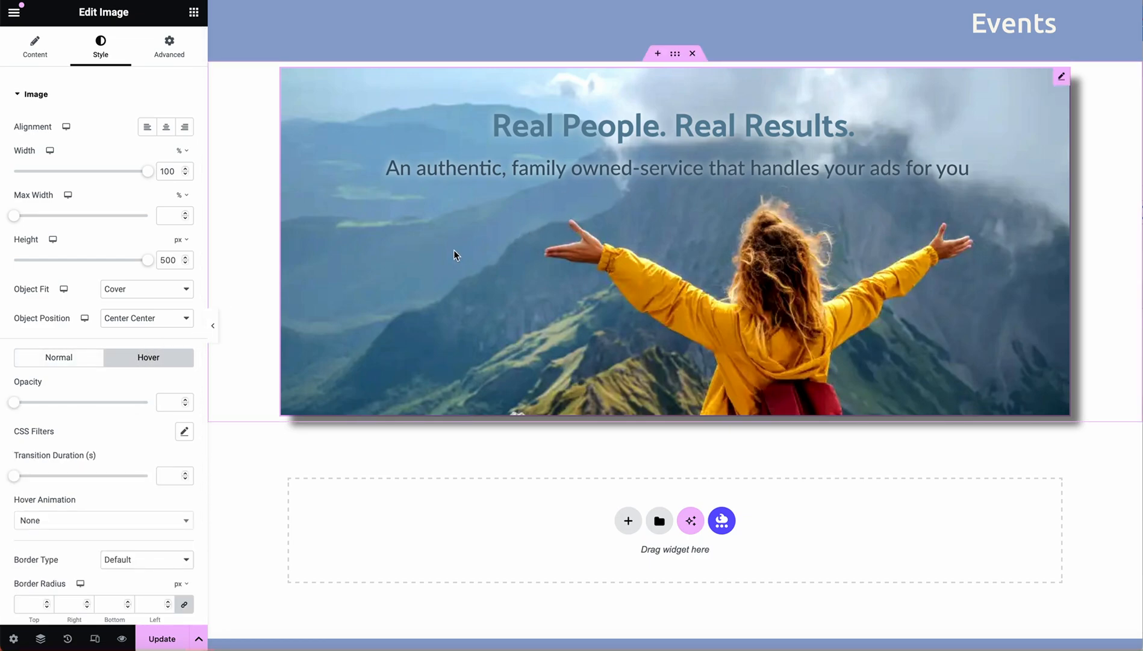
pyautogui.scroll(-2, 174, 495)
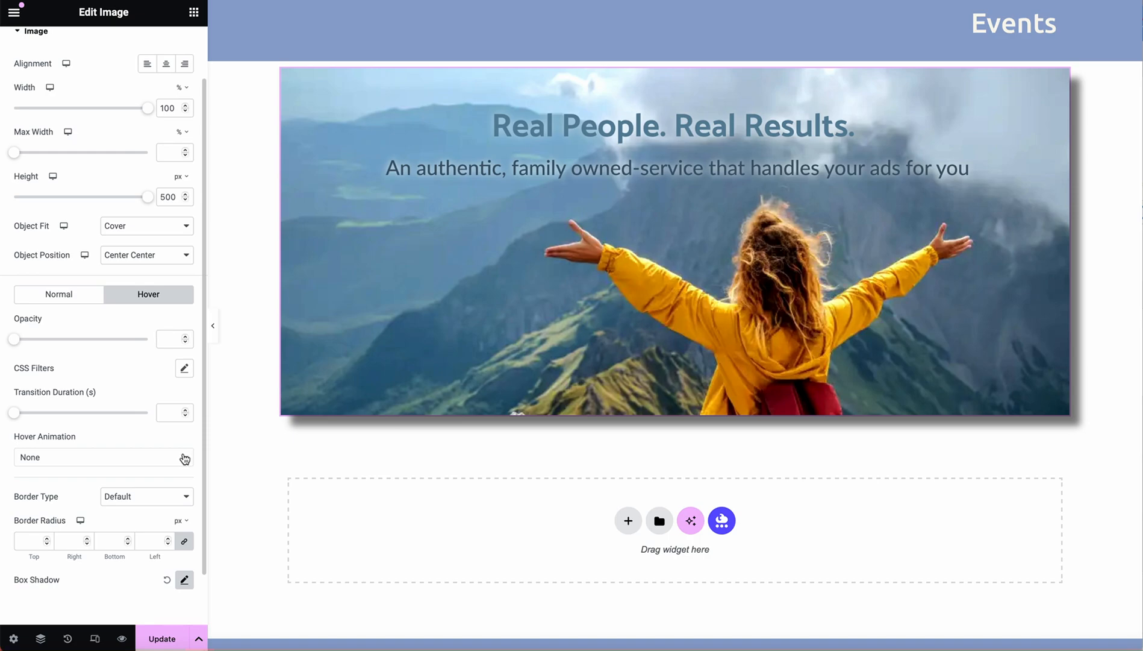
pyautogui.click(186, 460)
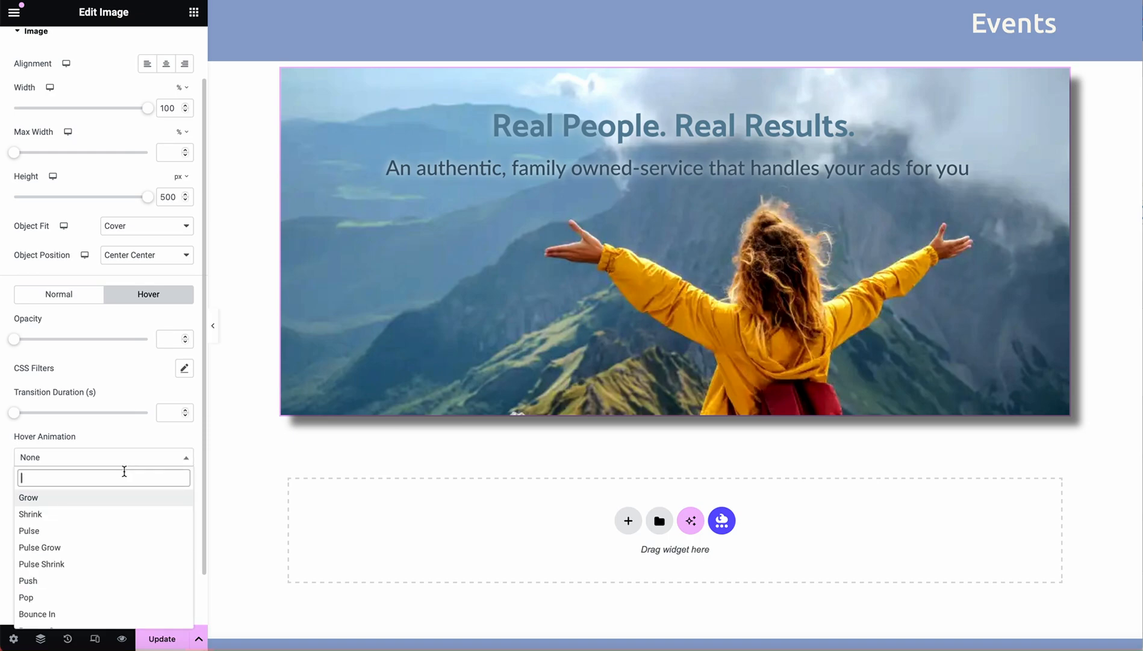
pyautogui.click(39, 548)
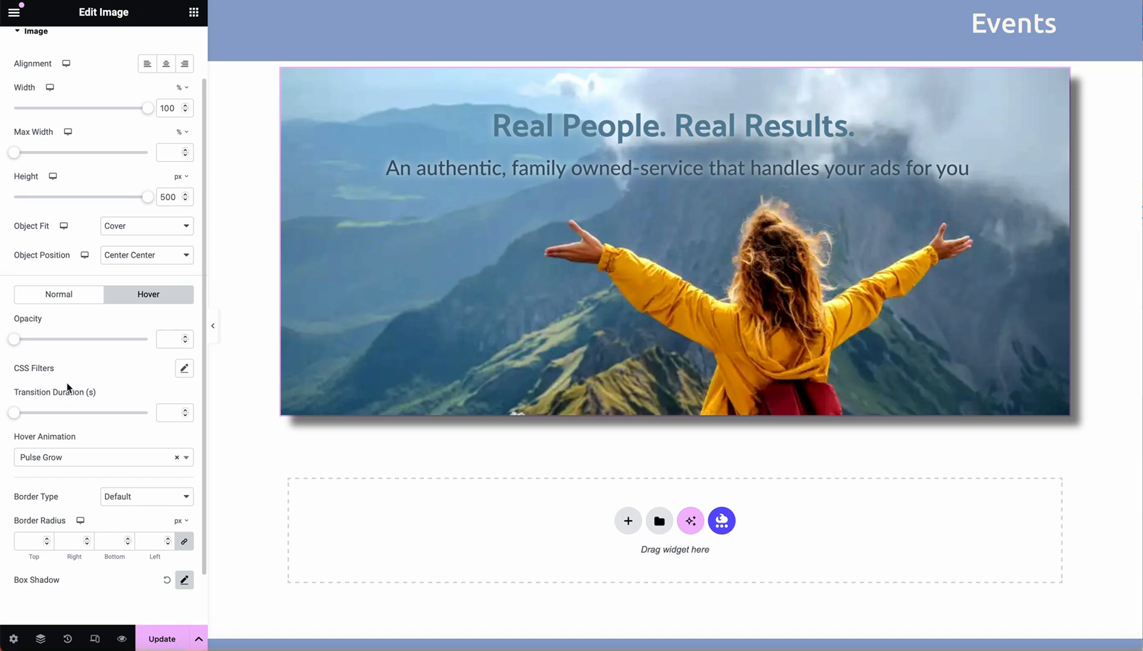
# Try a linked margin of 67 px on all sides of the banner image and reset it to 0.
pyautogui.scroll(2, 71, 387)
pyautogui.click(171, 42)
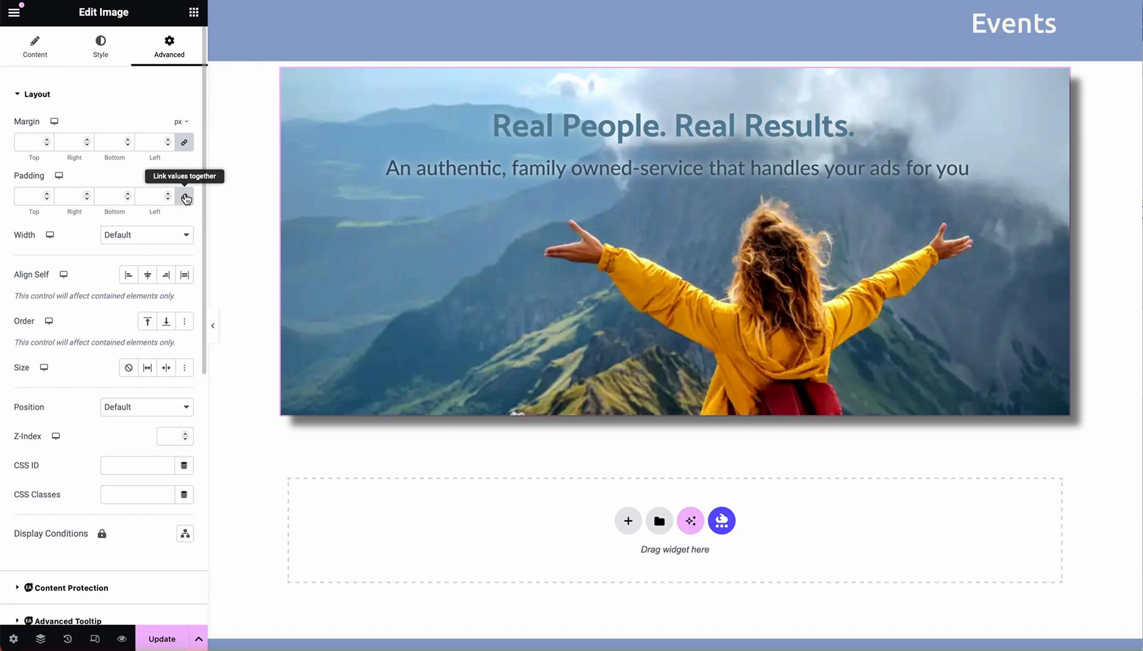
pyautogui.click(46, 139)
pyautogui.moveTo(47, 139); pyautogui.dragTo(46, 139)
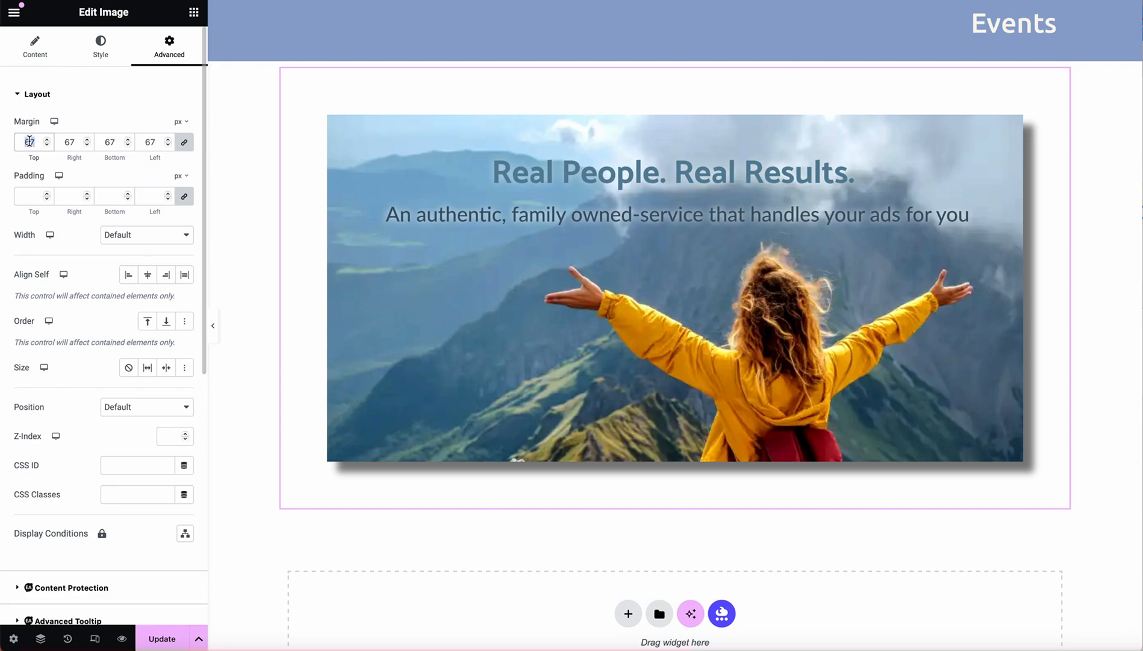
pyautogui.write('0')
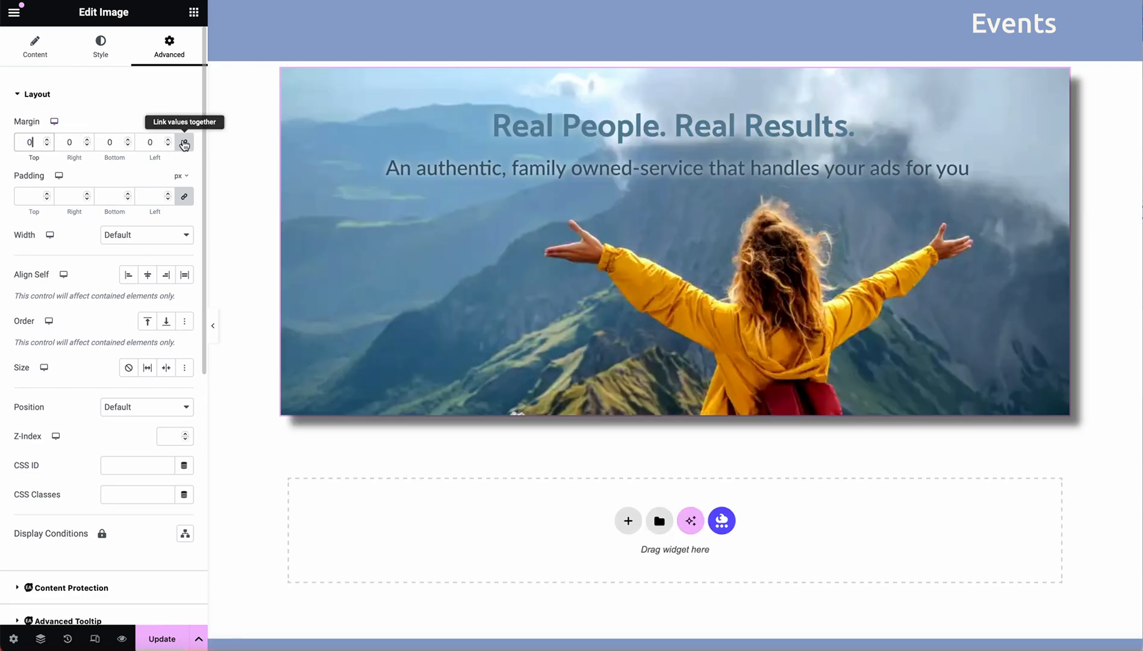
# Unlink the margin values and set only the banner image's top margin to 43 px.
pyautogui.click(188, 145)
pyautogui.click(47, 145)
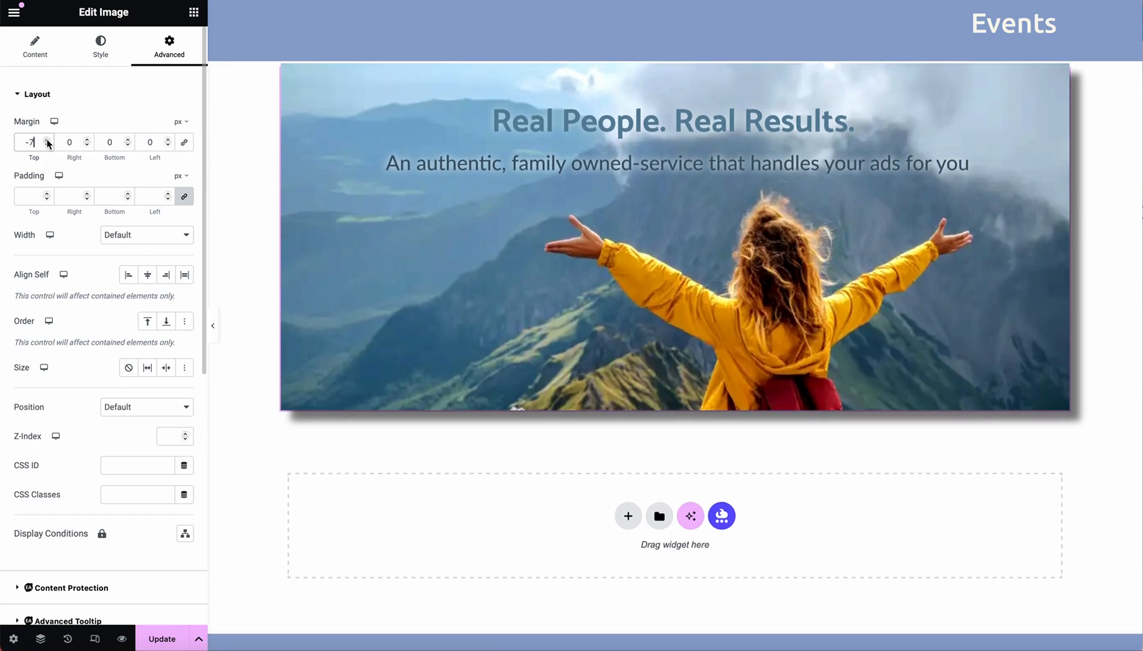
pyautogui.click(47, 139)
pyautogui.click(47, 139)
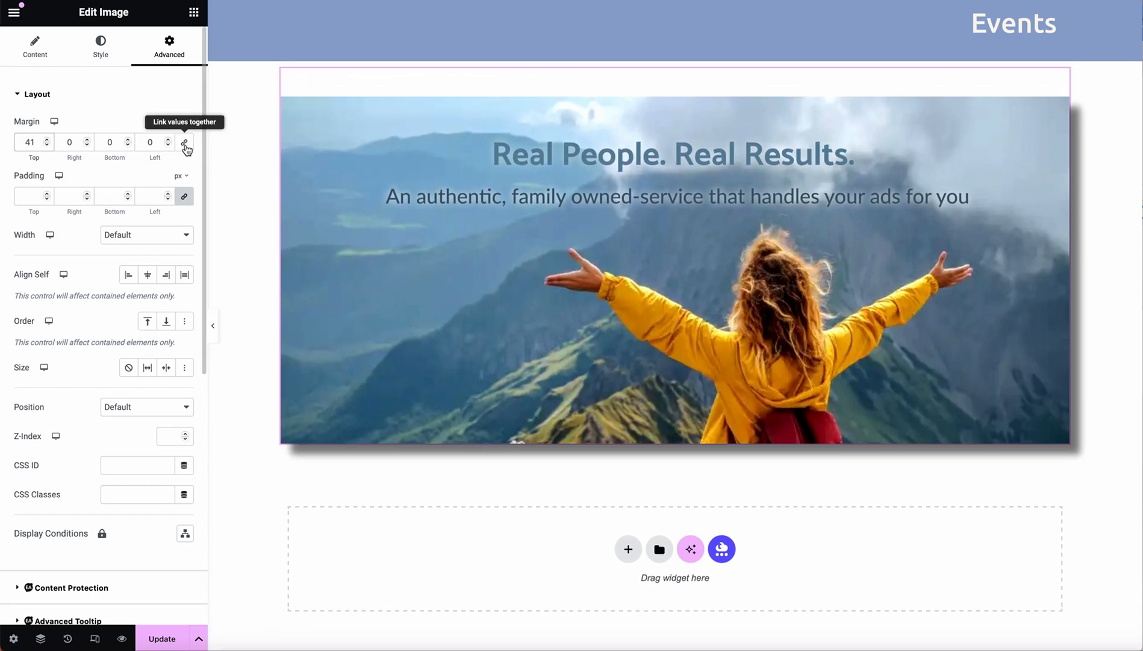
pyautogui.click(47, 140)
pyautogui.click(47, 139)
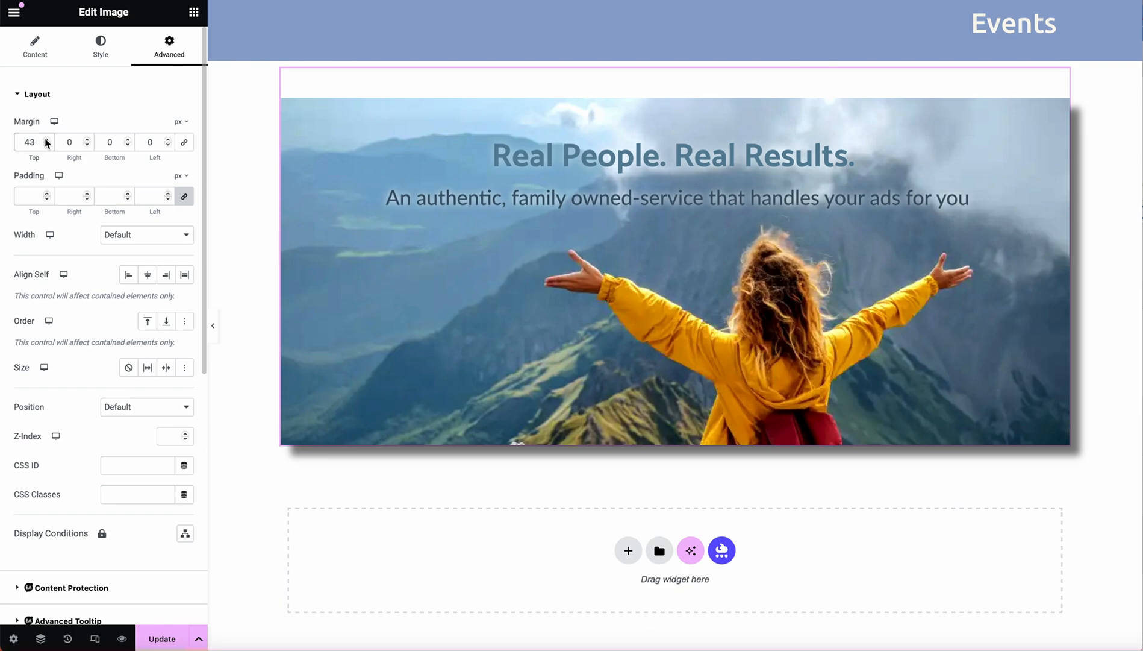
# Unlink the padding values, try a right padding of 42 px and reset it to 0.
pyautogui.click(186, 199)
pyautogui.moveTo(87, 194); pyautogui.dragTo(87, 194)
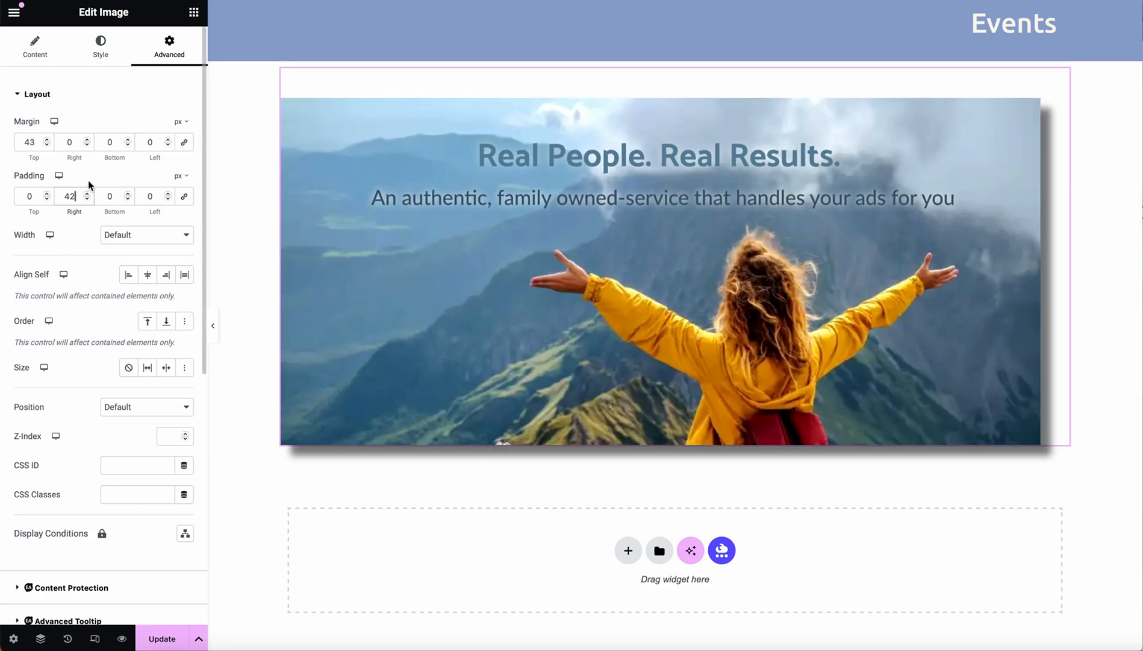
pyautogui.doubleClick(70, 196)
pyautogui.write('0')
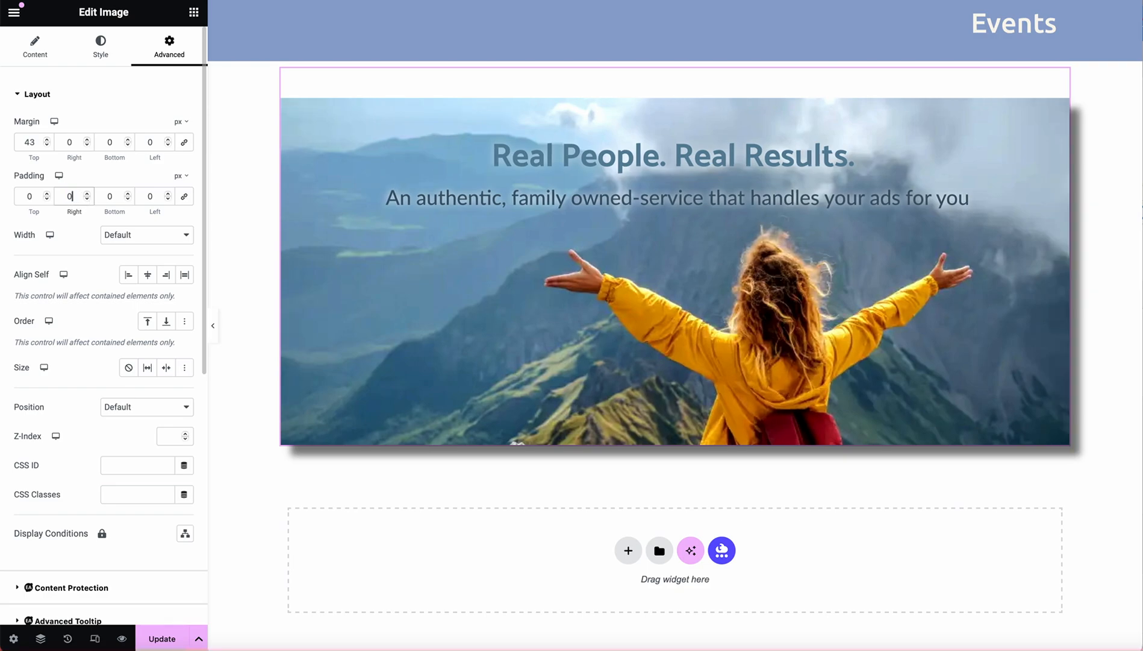
# Reset the banner image's top margin to 0 and link its padding values together.
pyautogui.doubleClick(28, 142)
pyautogui.write('0')
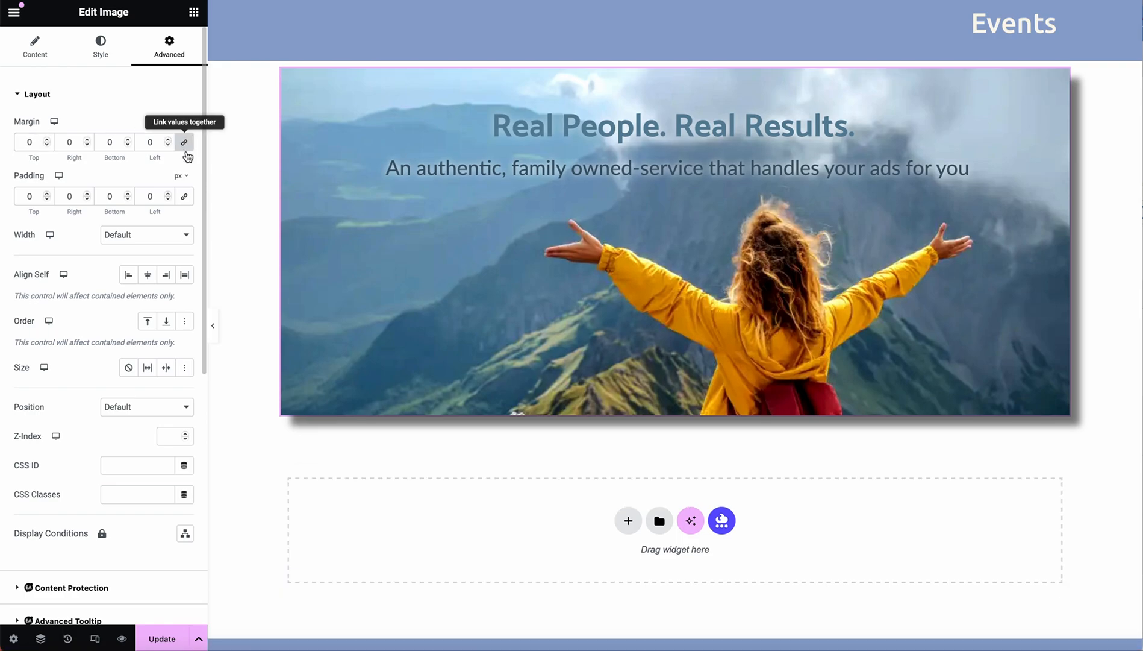
pyautogui.click(184, 196)
# Look through the remaining advanced setting sections of the Image widget.
pyautogui.scroll(-1, 90, 255)
pyautogui.scroll(-8, 89, 259)
pyautogui.scroll(-1, 91, 259)
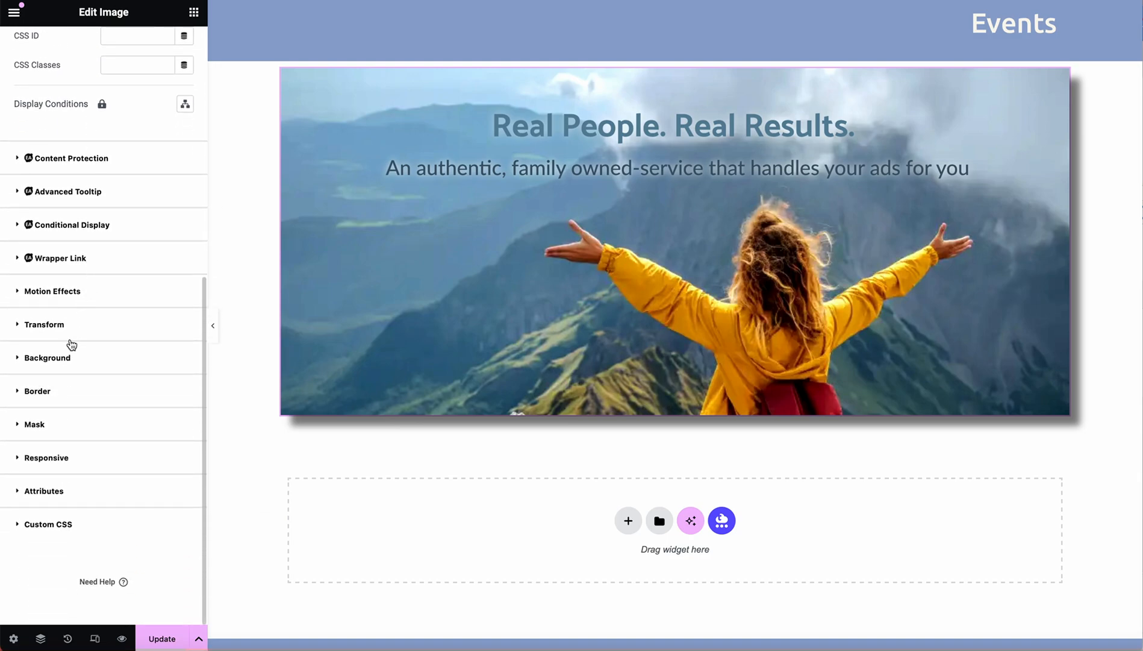